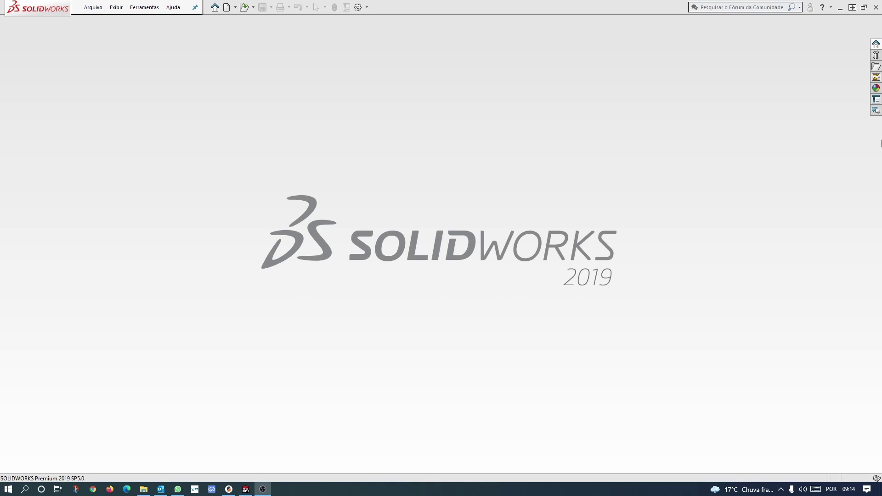
# - Create a new part and extrude a base block from a Front Plane sketch
pyautogui.click(226, 6)
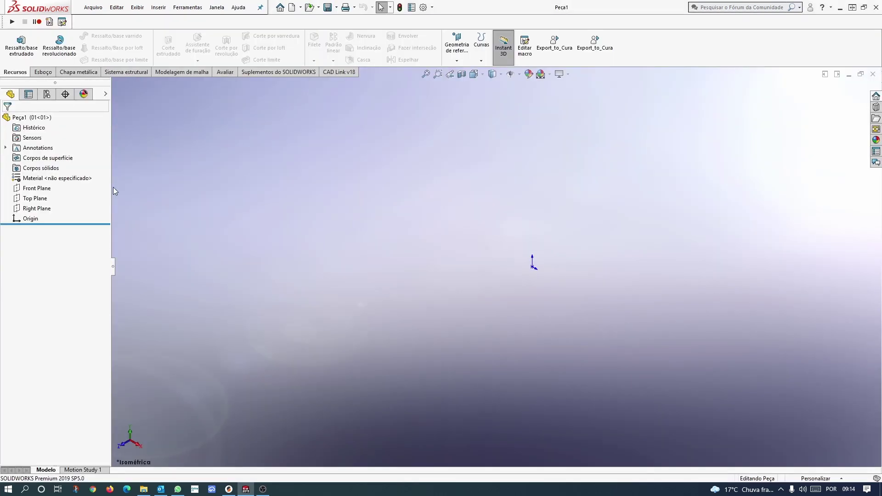
pyautogui.click(37, 188)
pyautogui.click(34, 181)
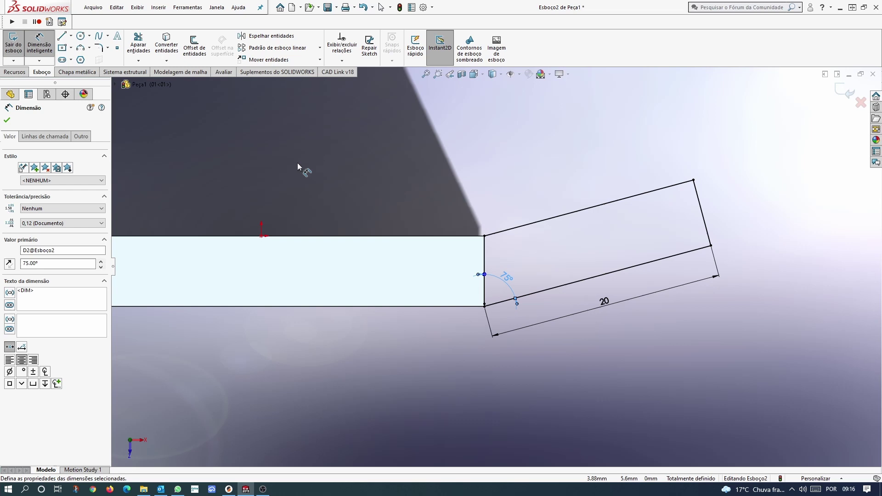
pyautogui.click(16, 73)
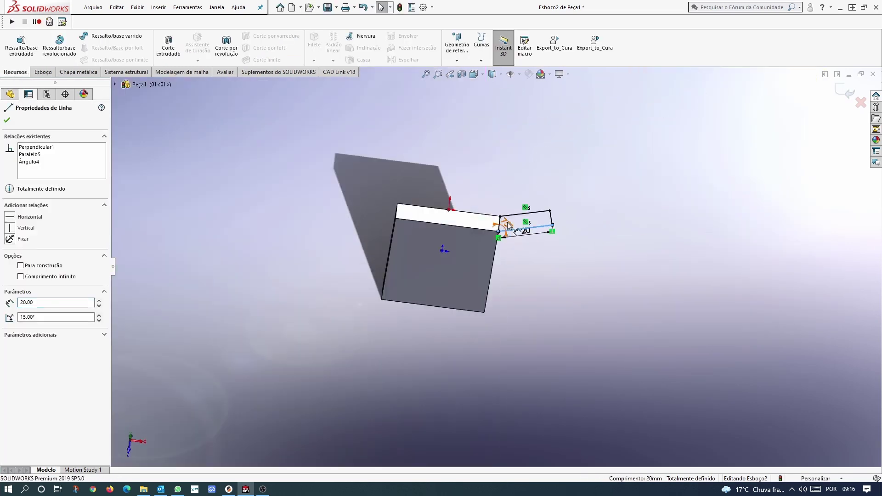
pyautogui.press('Escape')
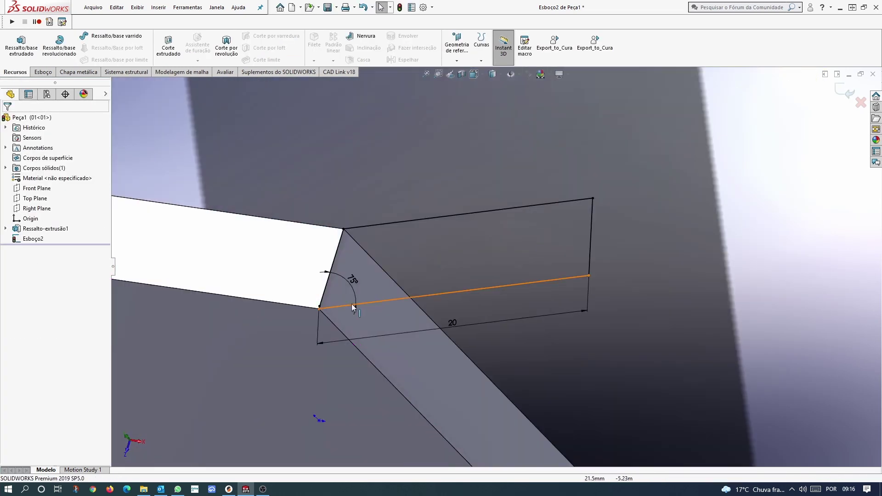
# - Dimension the angled 20 mm, 75° sketch and extrude it as the second block
pyautogui.scroll(-5, 309, 245)
pyautogui.click(309, 245)
pyautogui.press('Delete')
pyautogui.press('Escape')
pyautogui.scroll(5, 498, 189)
pyautogui.click(498, 190)
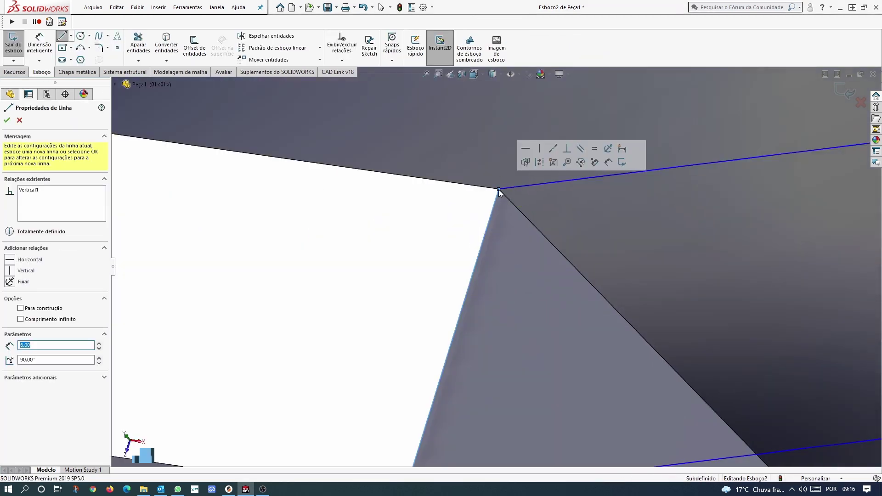
pyautogui.click(39, 44)
pyautogui.click(473, 288)
pyautogui.press('Return')
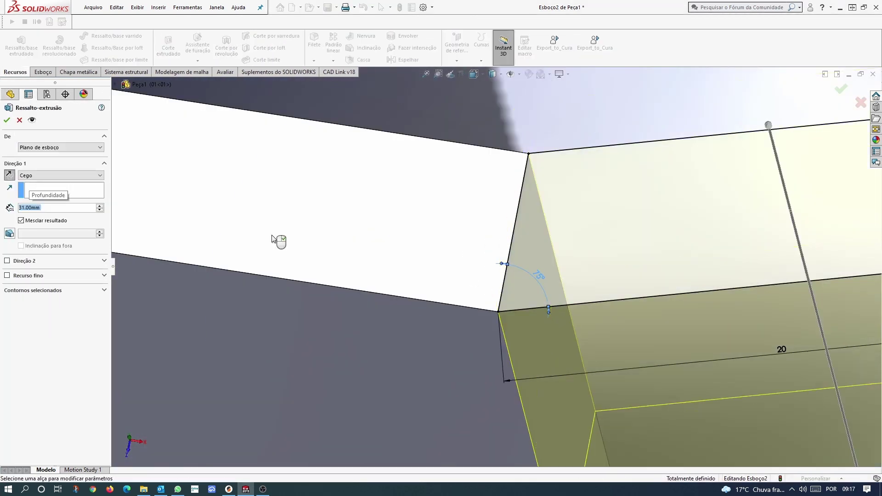
pyautogui.press('Return')
pyautogui.scroll(5, 652, 198)
pyautogui.hotkey('ctrl', '2')
# - Extrude a 6 mm-tall rectangle along the back face as the third feature
pyautogui.click(508, 368)
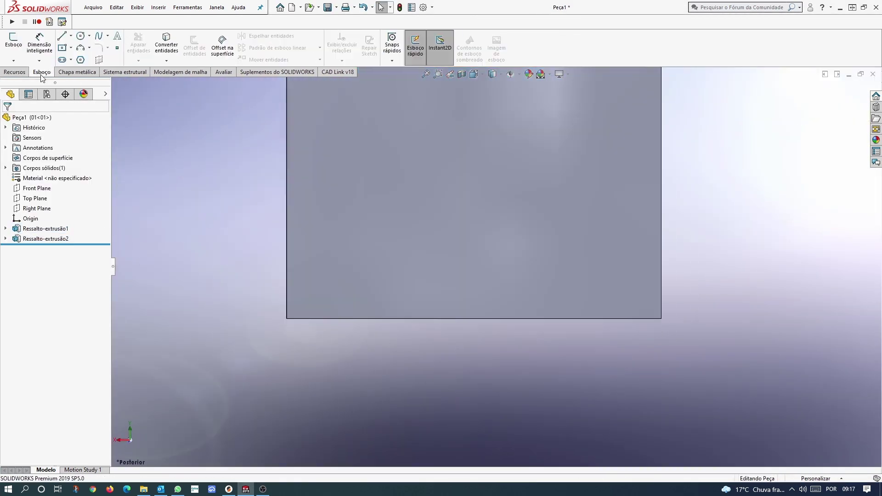
pyautogui.click(286, 319)
pyautogui.click(657, 261)
pyautogui.press('d')
pyautogui.click(287, 281)
pyautogui.click(264, 289)
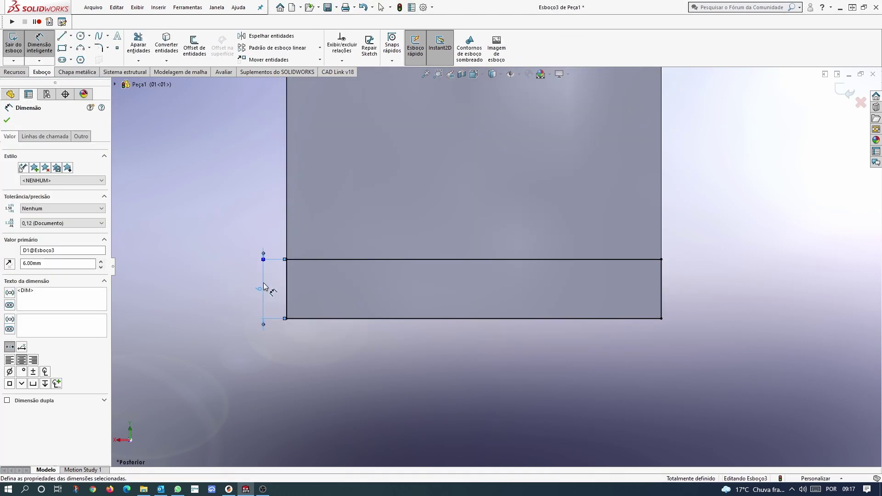
pyautogui.press('e')
pyautogui.press('Return')
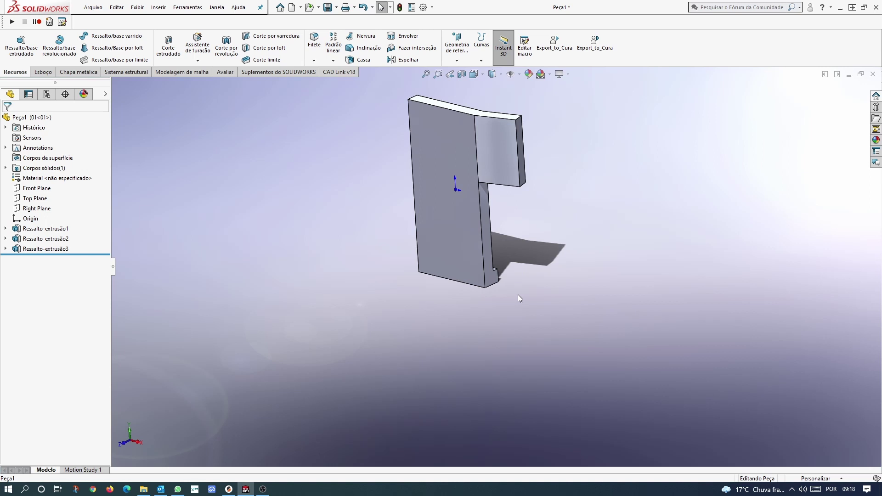
# - Sketch the slanted arm on the narrow side face, 36 mm below the top corner
pyautogui.hotkey('ctrl', '3')
pyautogui.click(510, 117)
pyautogui.press('l')
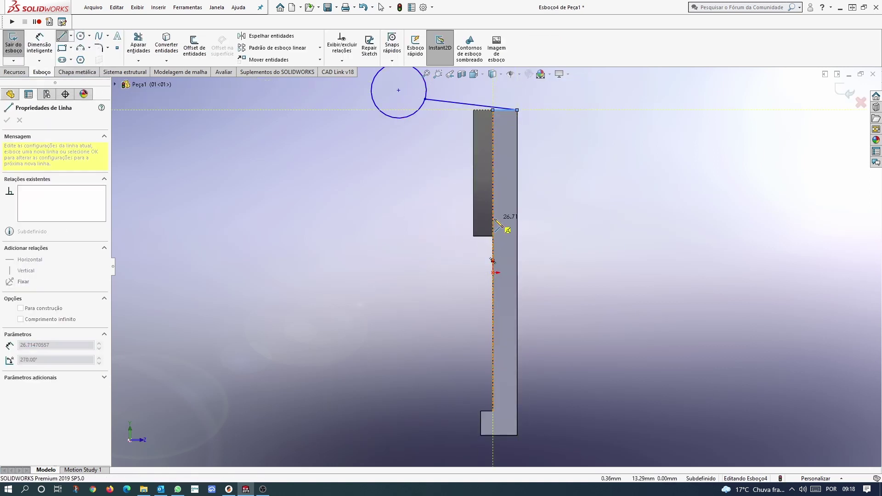
pyautogui.click(419, 113)
pyautogui.press('Escape')
pyautogui.click(39, 45)
pyautogui.click(494, 110)
pyautogui.click(494, 247)
pyautogui.click(558, 179)
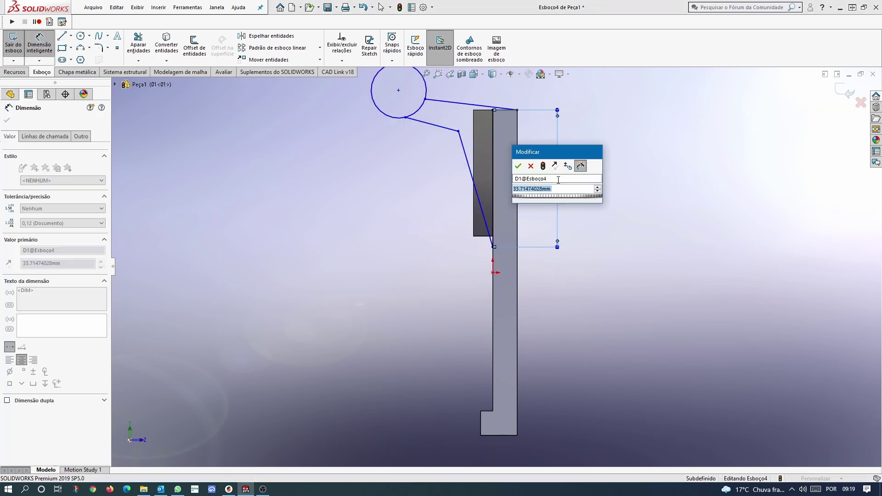
pyautogui.write('36')
pyautogui.press('Return')
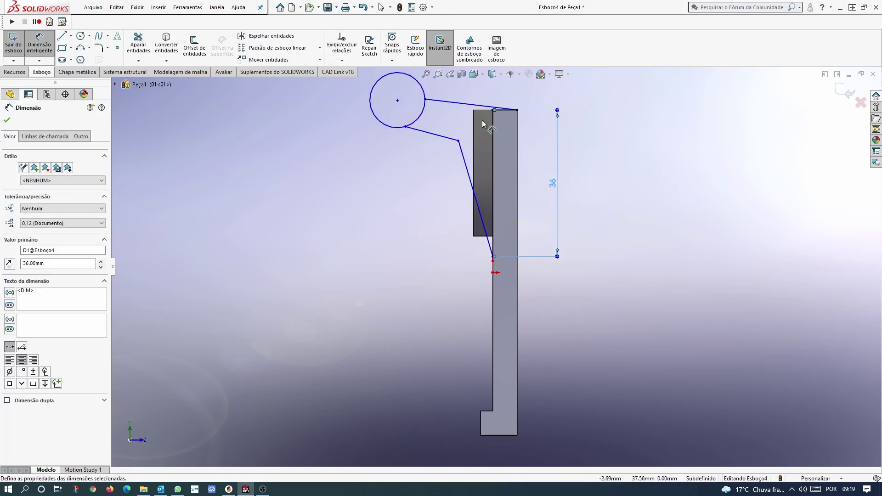
# - Position the arm's round end 8 mm above and 18 mm across from the top corner
pyautogui.click(425, 99)
pyautogui.click(518, 109)
pyautogui.click(593, 92)
pyautogui.write('8')
pyautogui.press('Return')
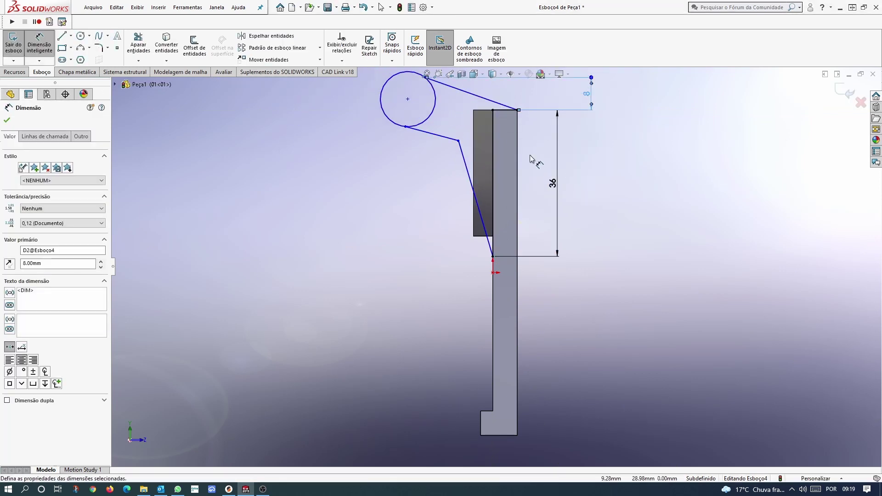
pyautogui.moveTo(407, 98); pyautogui.dragTo(409, 77)
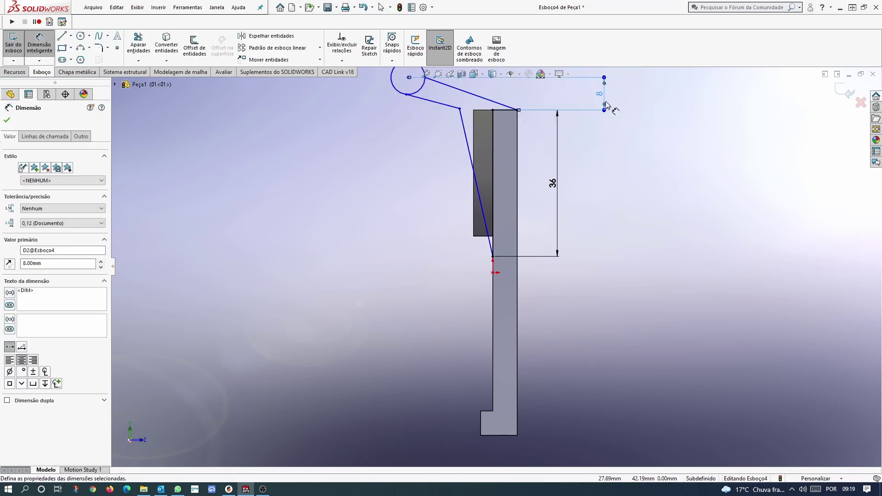
pyautogui.scroll(3, 606, 106)
pyautogui.click(325, 275)
pyautogui.click(482, 323)
pyautogui.click(439, 180)
pyautogui.write('18')
pyautogui.press('Return')
# - Size the round end to Ø11.5 mm and dimension the angle between the arm lines
pyautogui.click(401, 271)
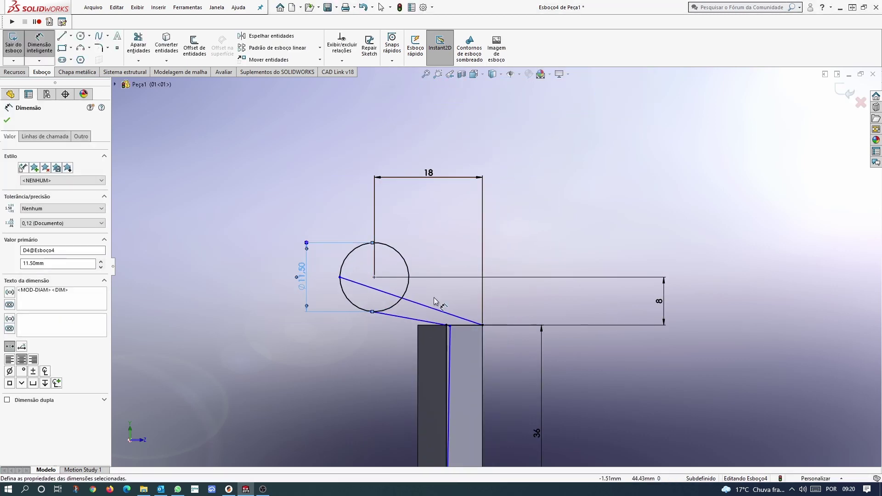
pyautogui.click(304, 276)
pyautogui.write('11.5')
pyautogui.press('Return')
pyautogui.moveTo(448, 325); pyautogui.dragTo(409, 325)
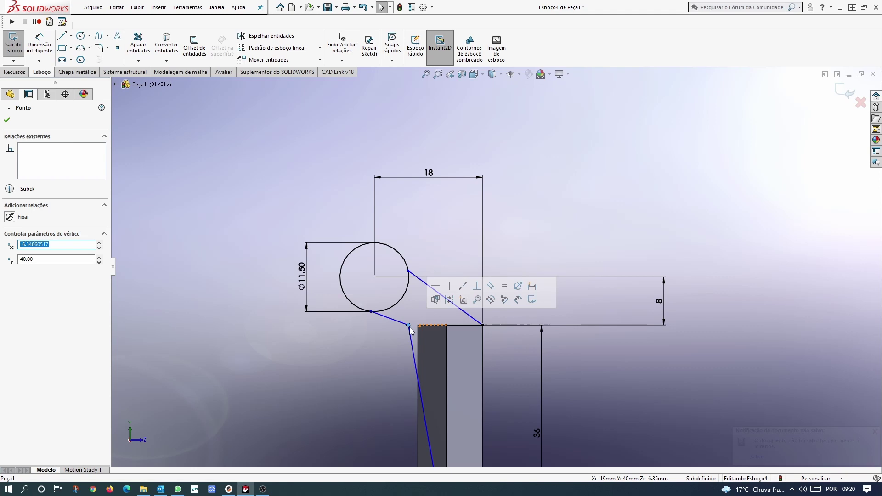
pyautogui.click(26, 41)
pyautogui.click(483, 350)
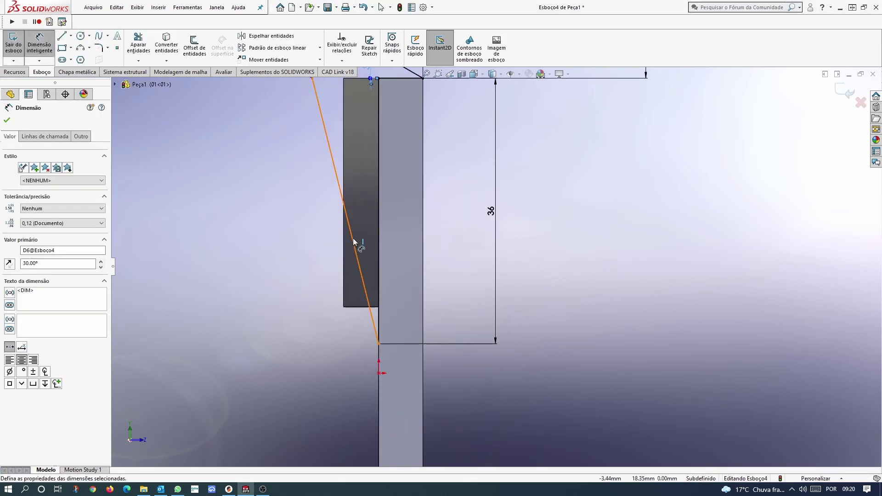
pyautogui.click(436, 315)
pyautogui.click(449, 341)
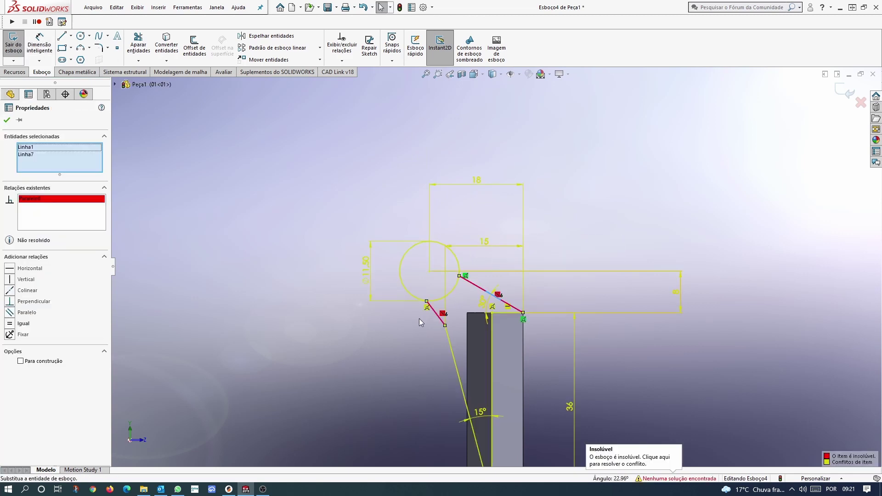
pyautogui.click(422, 334)
# - Extrude the hooked arm sketch 9 mm
pyautogui.press('Escape')
pyautogui.click(23, 72)
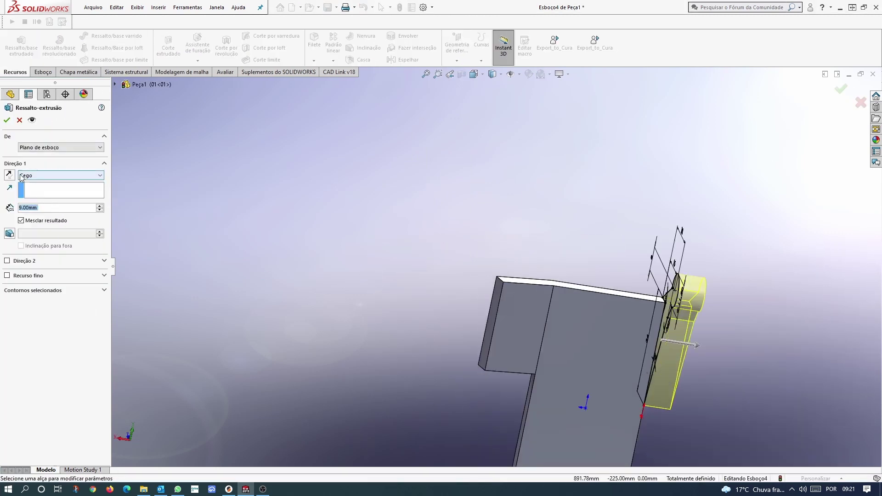
pyautogui.press('Return')
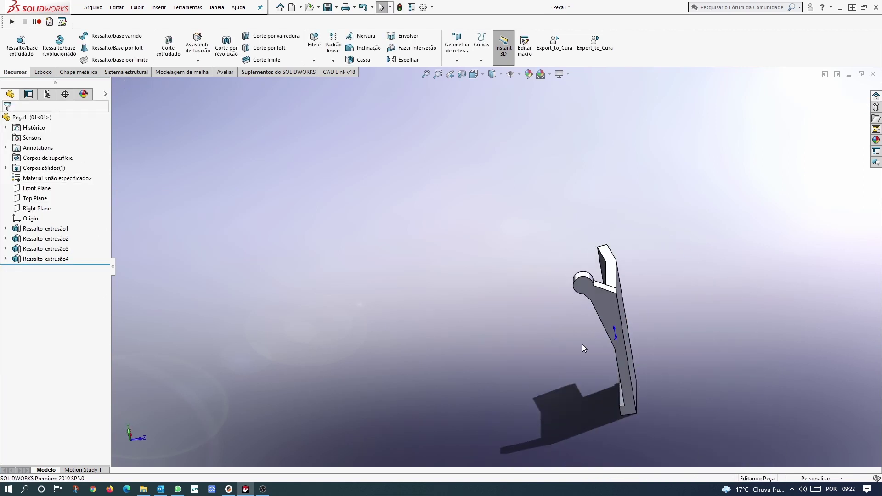
pyautogui.moveTo(582, 344)
pyautogui.mouseDown(button='middle')
pyautogui.moveTo(585, 289)
pyautogui.moveTo(675, 288)
pyautogui.moveTo(684, 300)
pyautogui.mouseUp(button='middle')
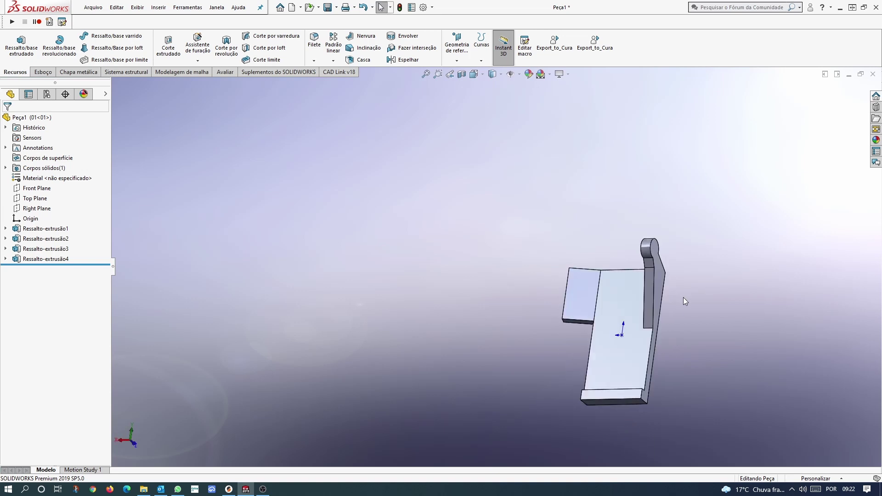
# - Extrude an 11.5 × 28 mm block from a sketch on the side tab
pyautogui.click(577, 306)
pyautogui.click(593, 325)
pyautogui.click(574, 312)
pyautogui.click(561, 361)
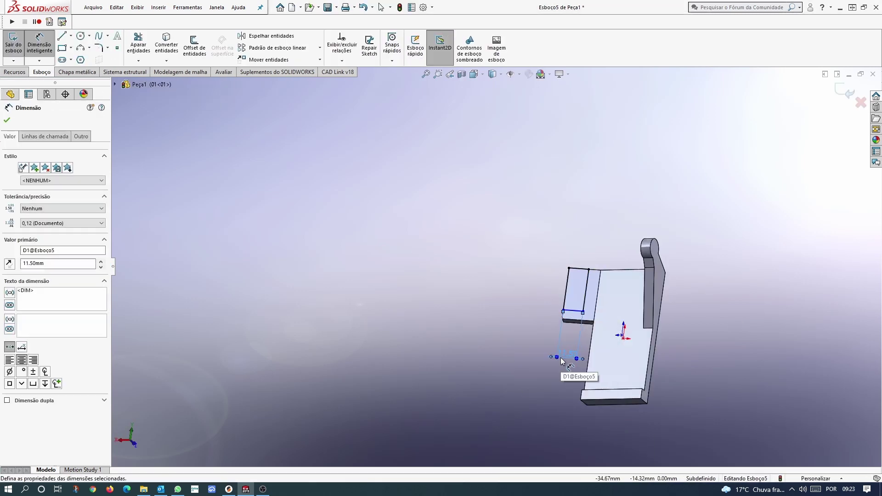
pyautogui.click(568, 290)
pyautogui.click(541, 290)
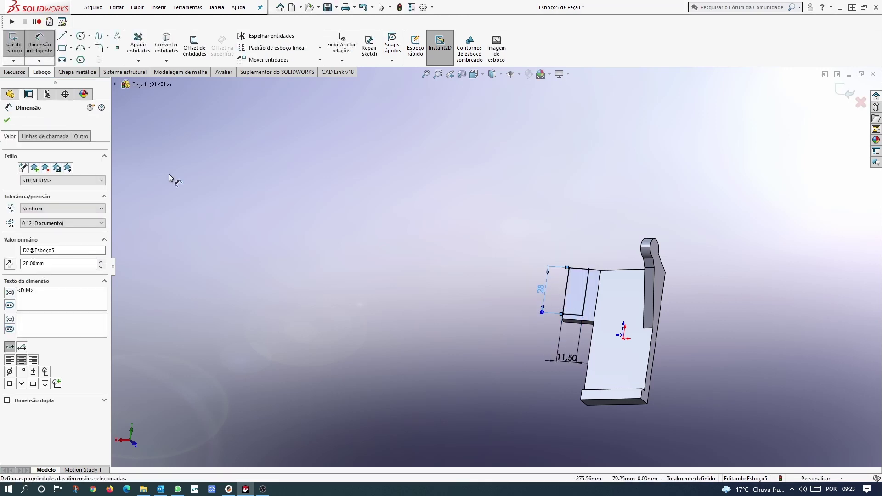
pyautogui.moveTo(169, 173); pyautogui.dragTo(152, 81, button='right')
pyautogui.press('Return')
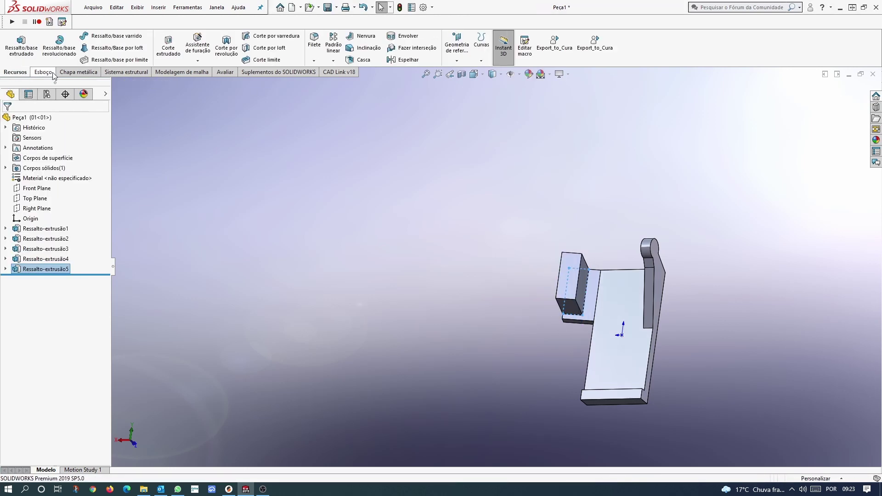
# - Apply an asymmetric 10 mm by 18 mm chamfer to the block's edge
pyautogui.click(327, 82)
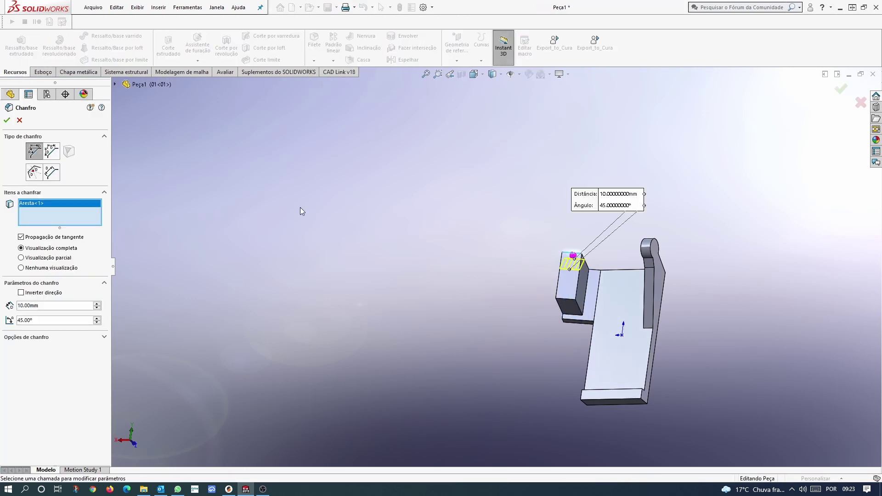
pyautogui.click(55, 294)
pyautogui.click(45, 309)
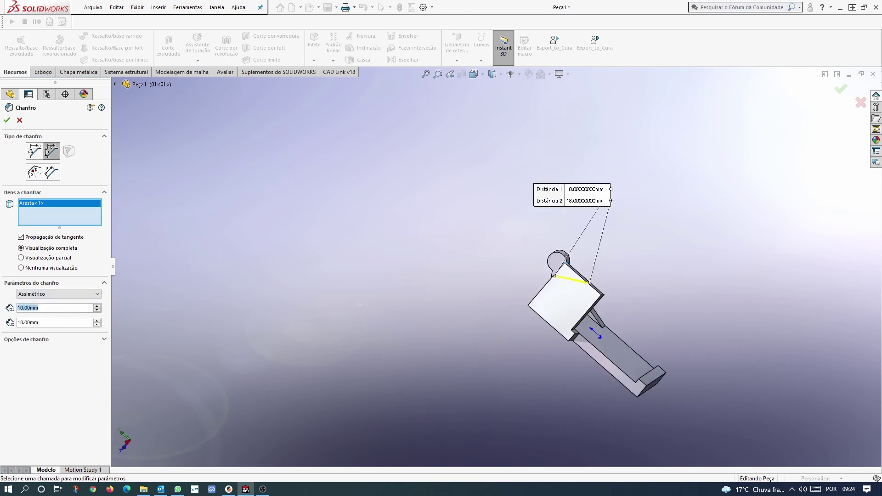
pyautogui.write('25')
pyautogui.press('Return')
pyautogui.moveTo(506, 354); pyautogui.dragTo(563, 351, button='middle')
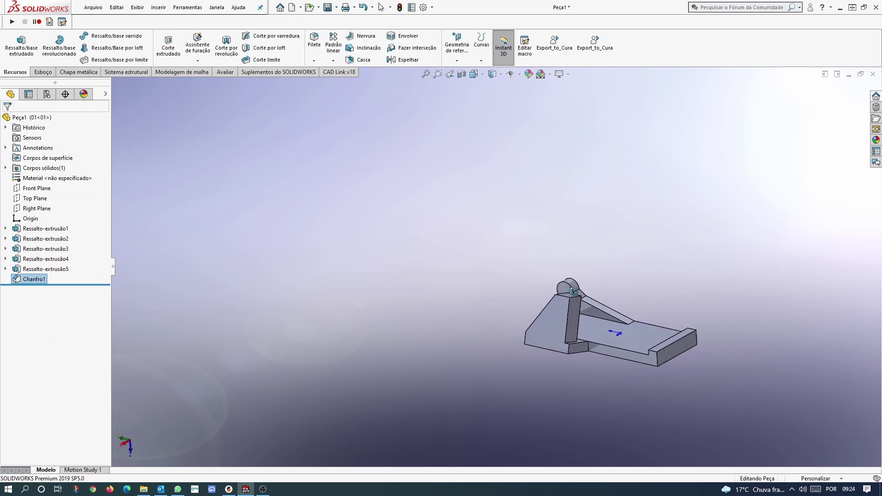
# - Sketch the second arm's lines and round end on the side face
pyautogui.click(564, 351)
pyautogui.hotkey('ctrl', '8')
pyautogui.press('l')
pyautogui.click(479, 159)
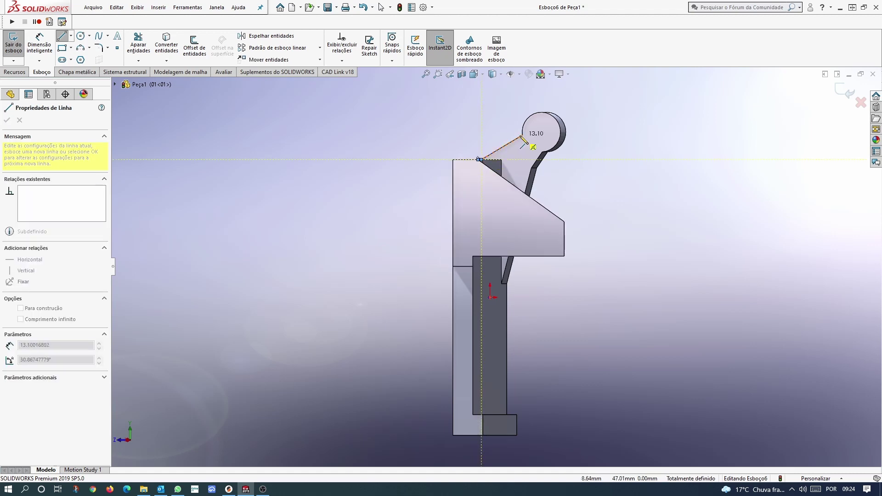
pyautogui.click(523, 135)
pyautogui.press('c')
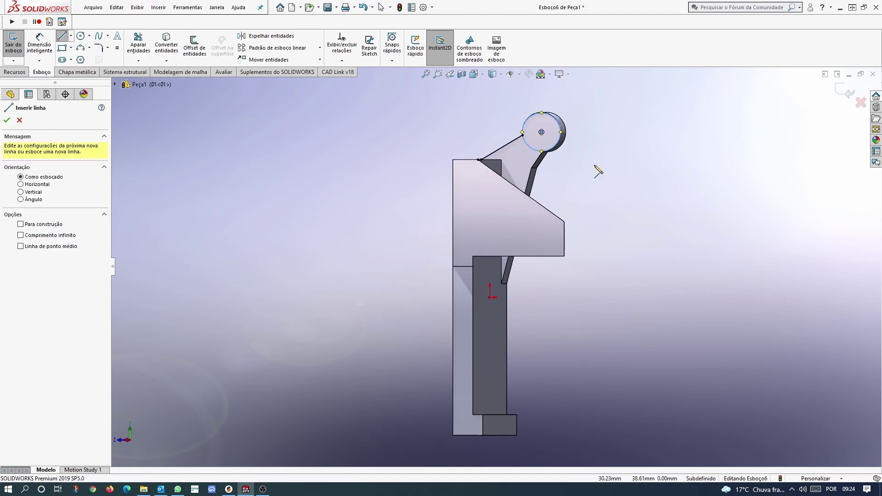
pyautogui.click(565, 222)
pyautogui.press('Escape')
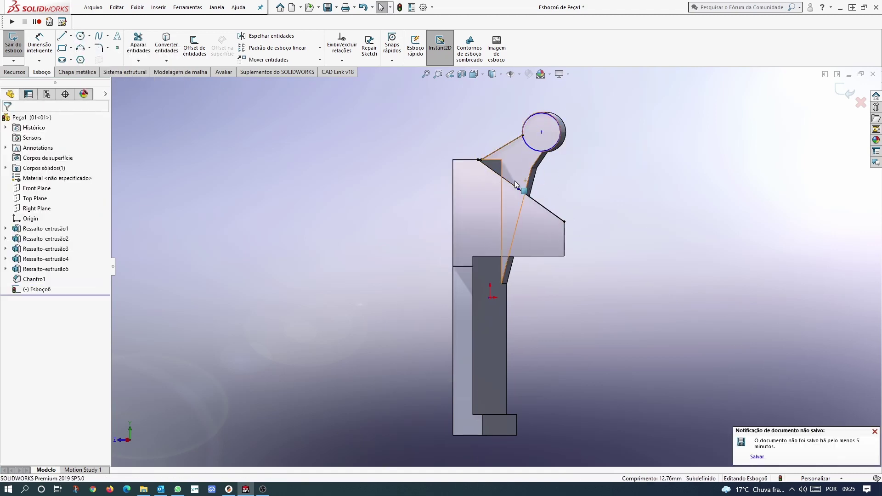
pyautogui.press('l')
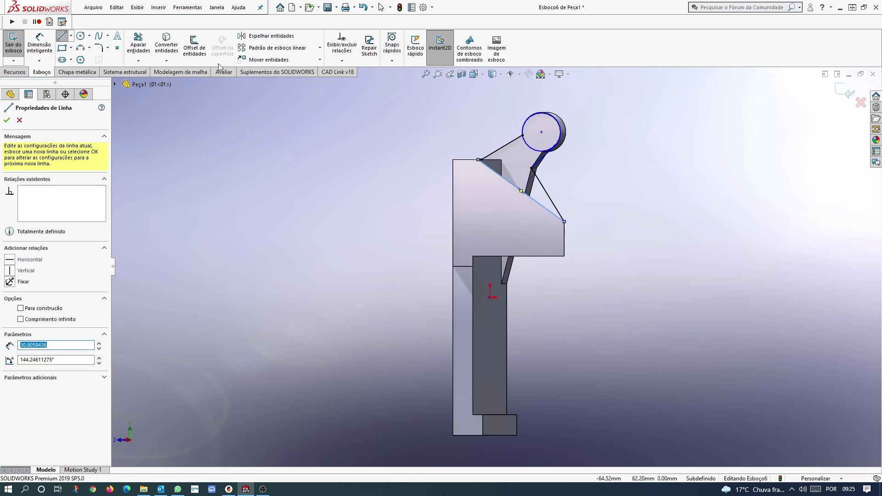
pyautogui.press('Escape')
pyautogui.scroll(-5, 543, 132)
# - Dimension the arm's elbow to 100° and its round end to R6
pyautogui.press('d')
pyautogui.click(506, 300)
pyautogui.click(527, 239)
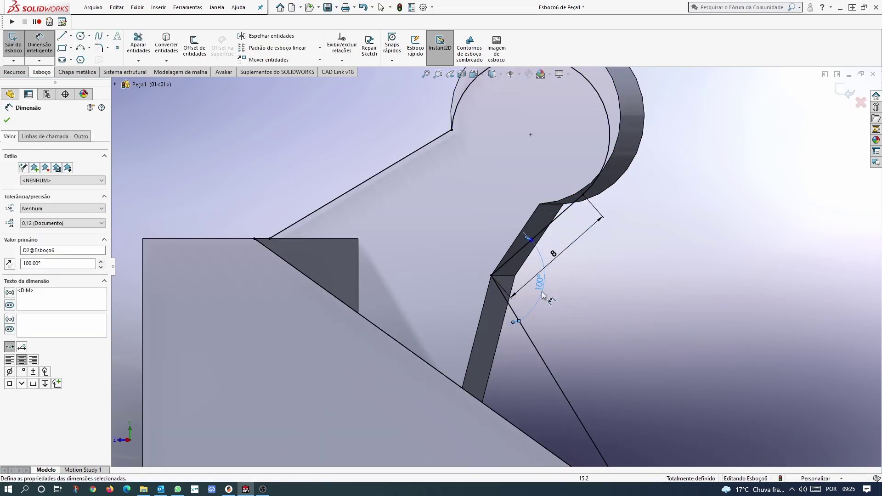
pyautogui.click(544, 296)
pyautogui.scroll(3, 500, 271)
pyautogui.click(522, 130)
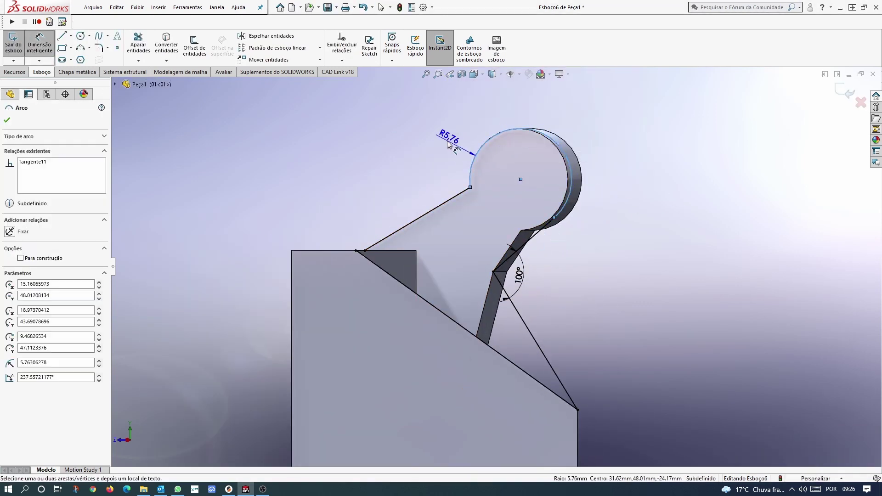
pyautogui.click(448, 144)
pyautogui.write('6')
pyautogui.press('Return')
# - Extrude the arm profile 5 mm as a boss
pyautogui.click(14, 71)
pyautogui.click(21, 46)
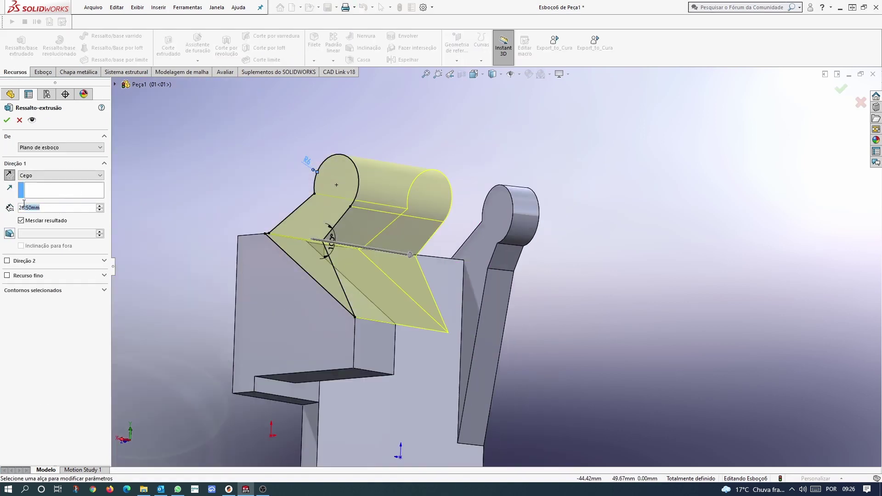
pyautogui.write('5')
pyautogui.press('Return')
pyautogui.moveTo(662, 291)
pyautogui.mouseDown(button='middle')
pyautogui.moveTo(606, 315)
pyautogui.moveTo(627, 278)
pyautogui.moveTo(614, 250)
pyautogui.moveTo(632, 325)
pyautogui.moveTo(550, 227)
pyautogui.moveTo(533, 248)
pyautogui.moveTo(575, 266)
pyautogui.mouseUp(button='middle')
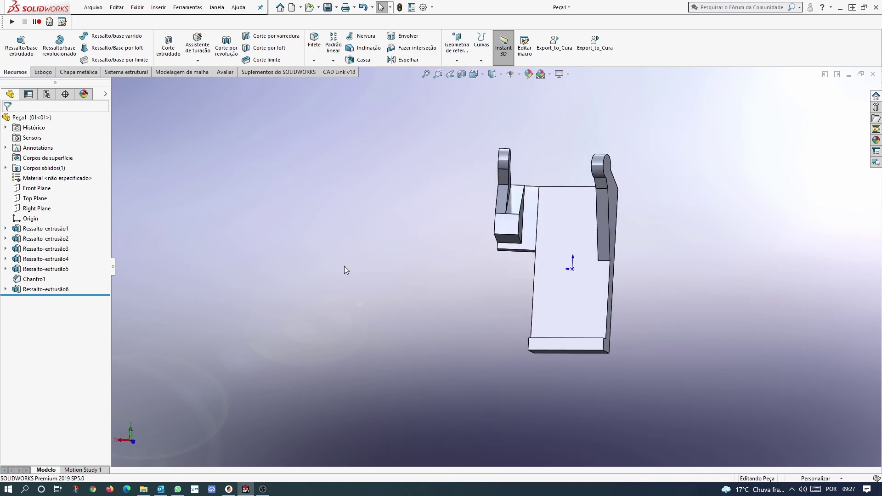
# - Cut a 7.5 mm round hole positioned 11 mm and 8 mm from the block edges
pyautogui.click(662, 179)
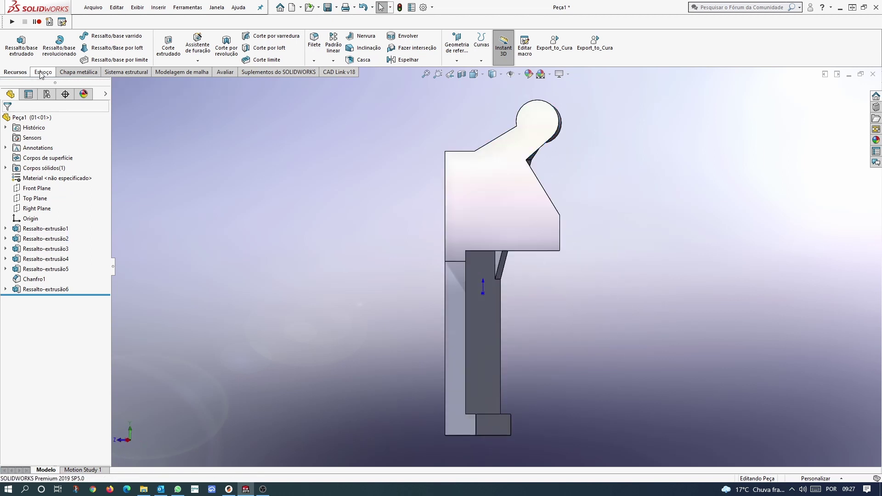
pyautogui.moveTo(505, 216); pyautogui.dragTo(522, 216)
pyautogui.click(529, 221)
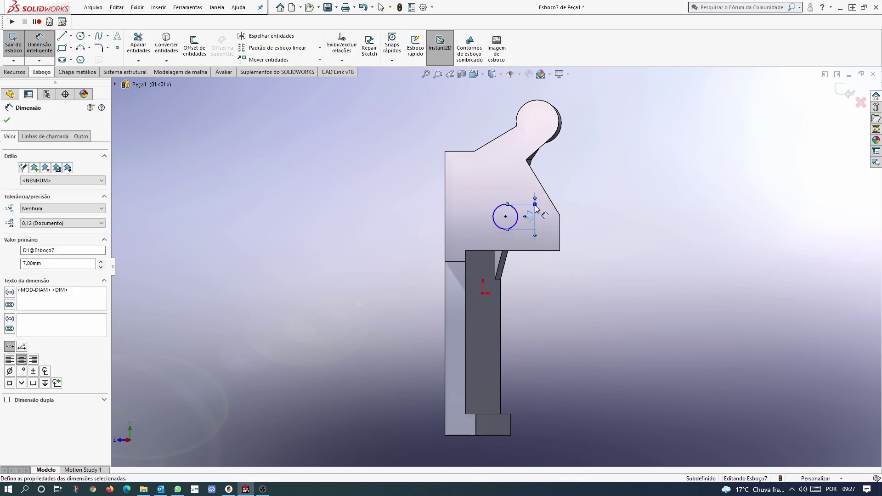
pyautogui.click(566, 228)
pyautogui.click(522, 216)
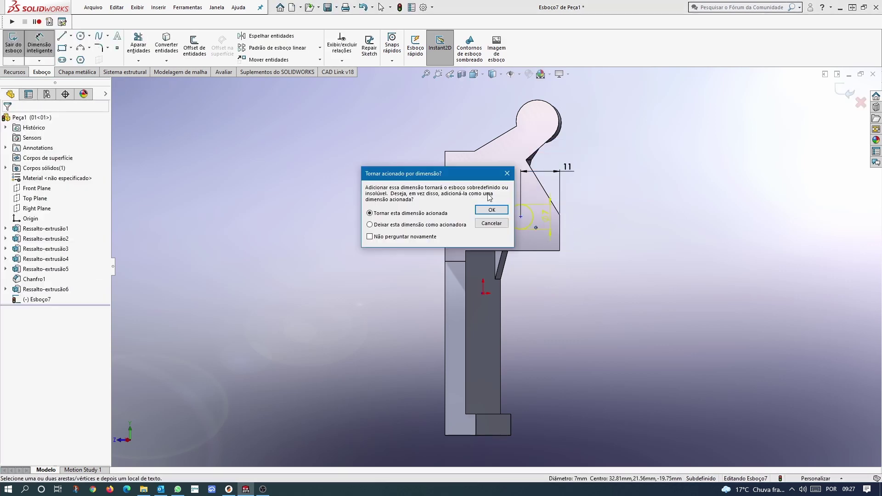
pyautogui.click(485, 220)
pyautogui.write('8')
pyautogui.press('Return')
pyautogui.click(549, 218)
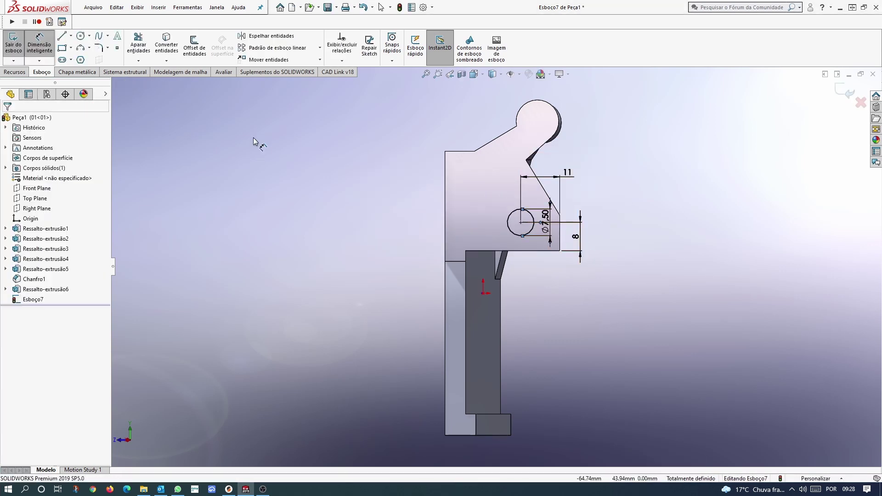
pyautogui.click(15, 71)
pyautogui.click(168, 45)
pyautogui.press('Return')
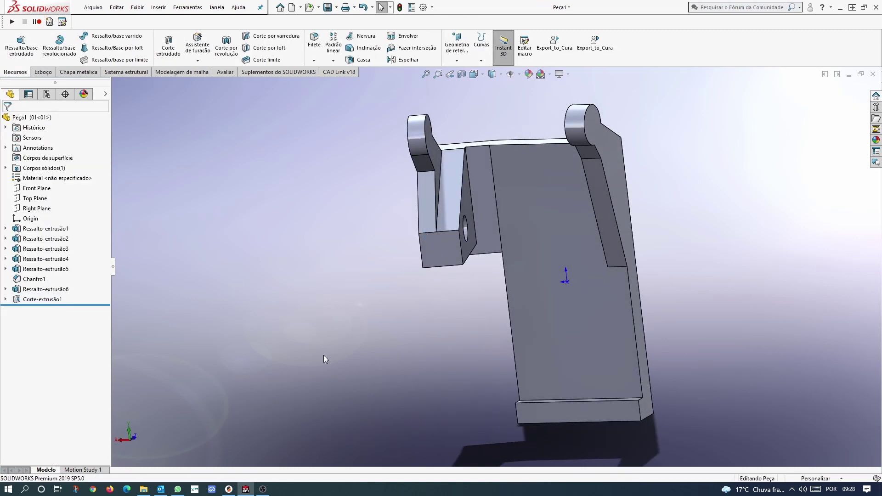
# - Cut an 8 mm slot through the block's top face
pyautogui.click(453, 253)
pyautogui.moveTo(406, 174); pyautogui.dragTo(438, 242)
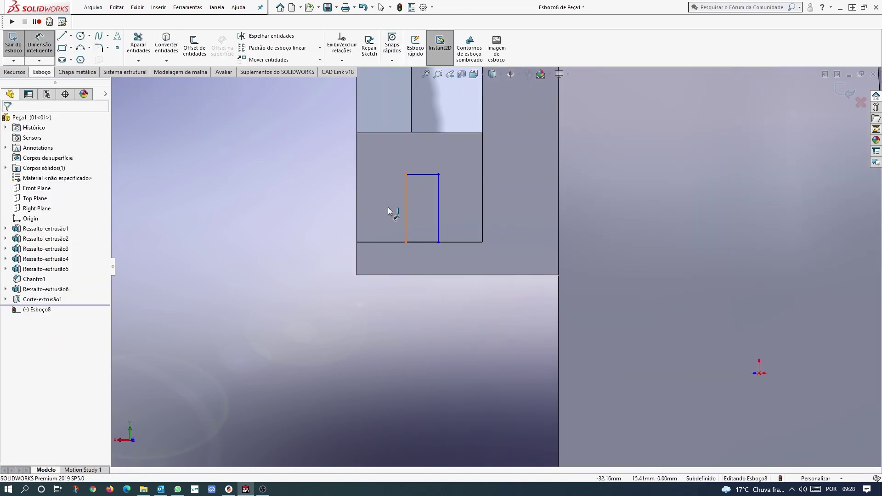
pyautogui.click(470, 198)
pyautogui.moveTo(473, 203); pyautogui.dragTo(299, 200, button='middle')
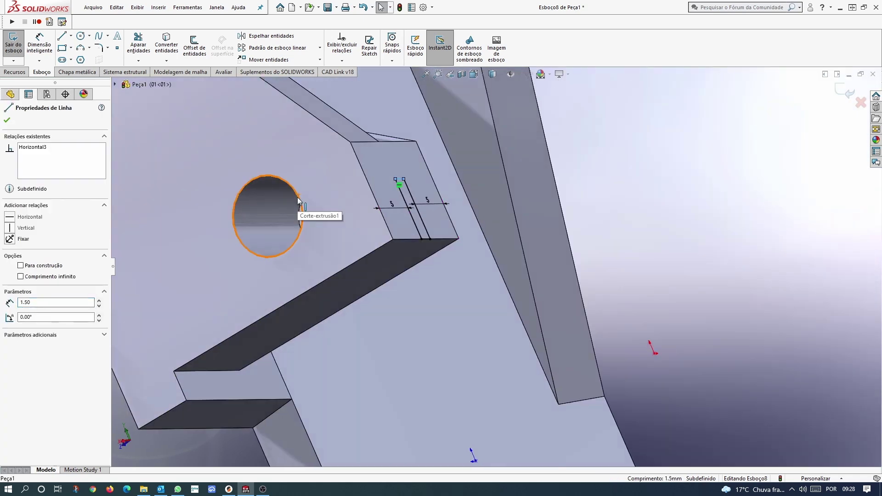
pyautogui.doubleClick(392, 204)
pyautogui.write('8.00mm')
pyautogui.press('Return')
pyautogui.click(15, 72)
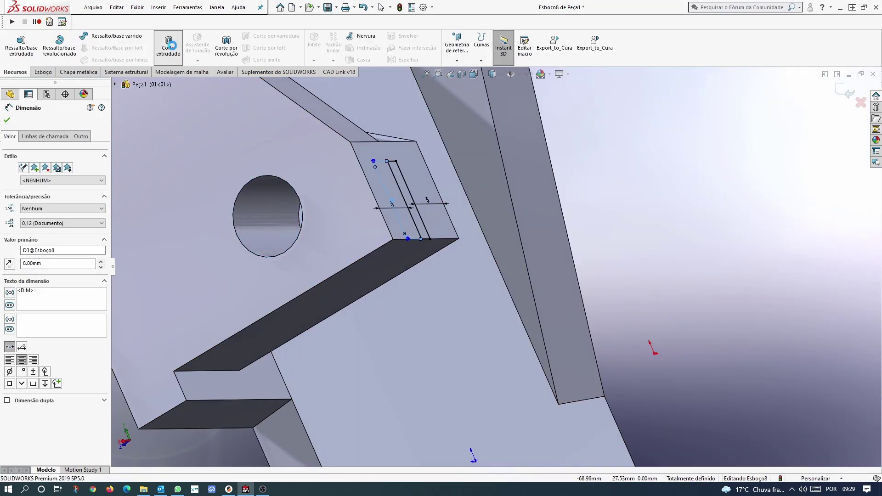
pyautogui.click(5, 120)
# - Cut a 3 mm rectangular slot 14 mm deep into the block's other face
pyautogui.moveTo(322, 253); pyautogui.dragTo(388, 316, button='middle')
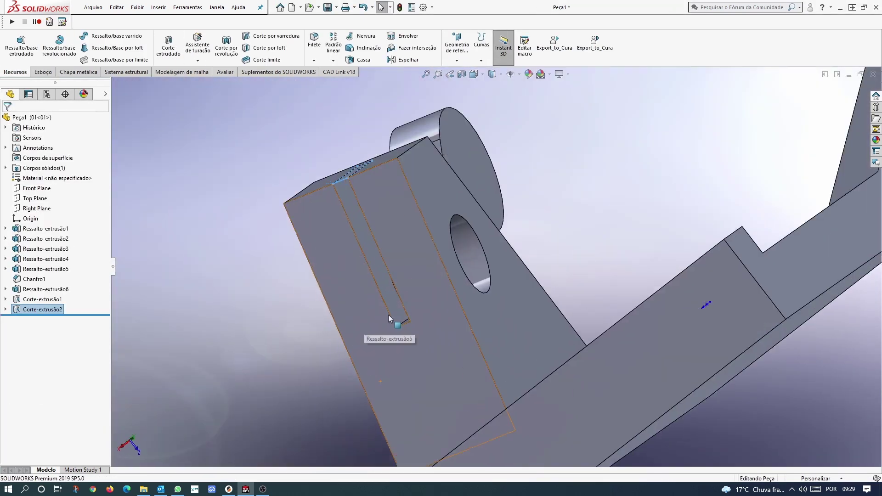
pyautogui.click(374, 244)
pyautogui.click(407, 322)
pyautogui.click(394, 286)
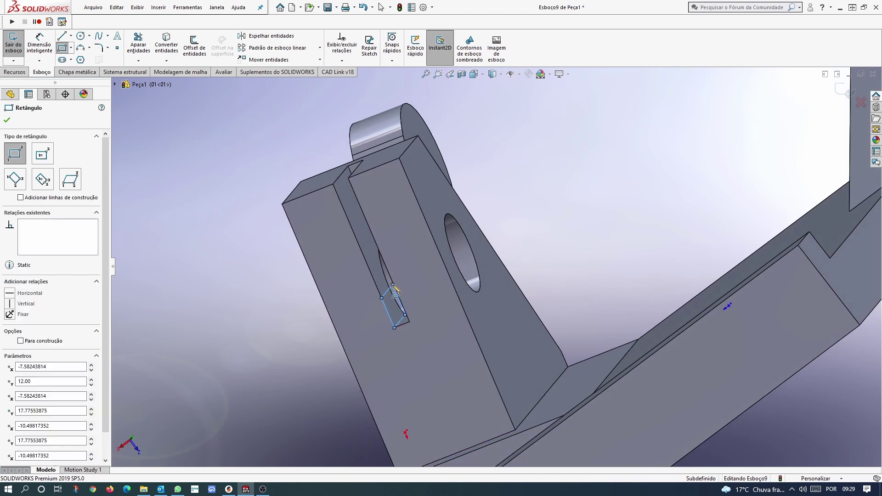
pyautogui.click(39, 46)
pyautogui.click(168, 45)
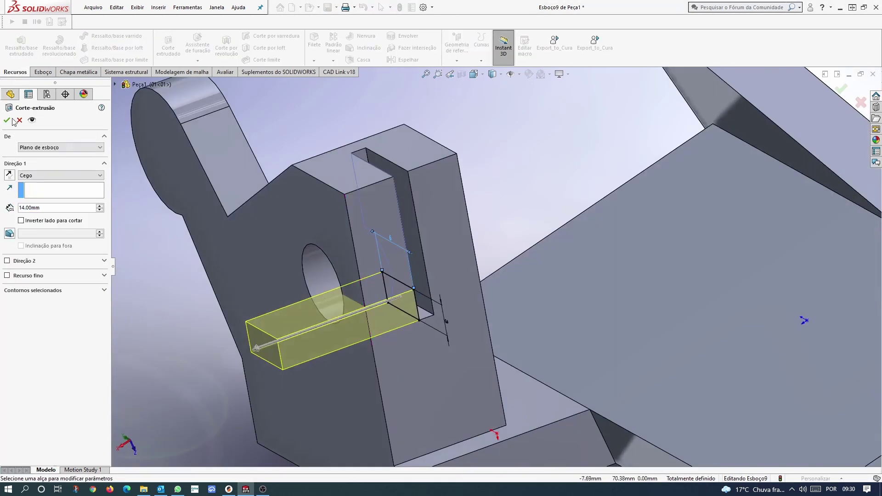
pyautogui.press('Return')
pyautogui.moveTo(528, 230)
pyautogui.mouseDown(button='middle')
pyautogui.moveTo(569, 306)
pyautogui.moveTo(543, 374)
pyautogui.mouseUp(button='middle')
pyautogui.click(570, 307)
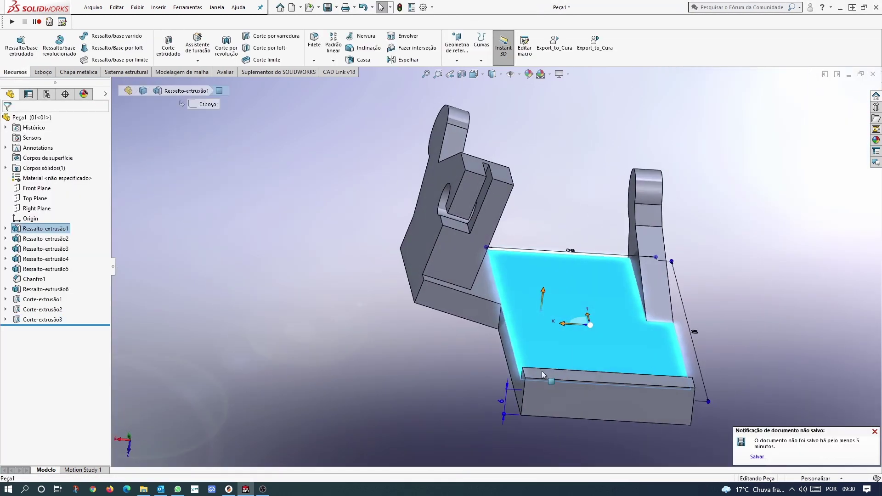
pyautogui.hotkey('ctrl', '8')
# - Sketch a thin rib rectangle on the top face, 5 mm from the plate edge
pyautogui.press('r')
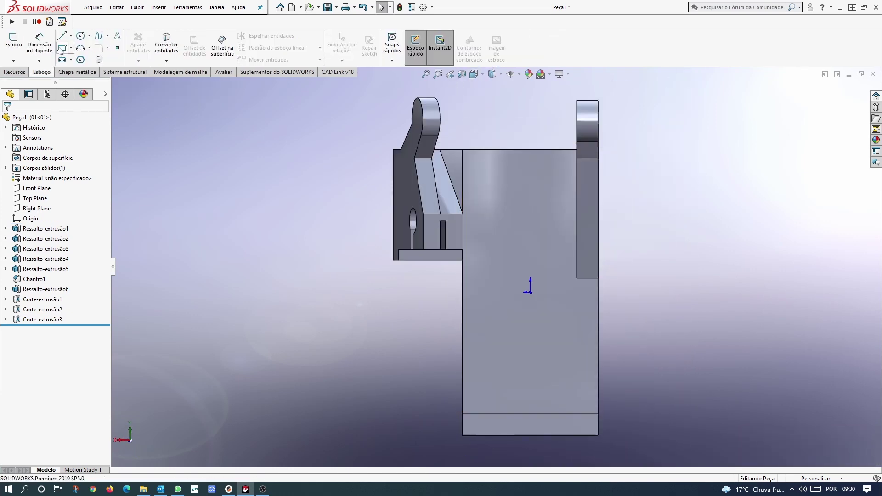
pyautogui.click(478, 150)
pyautogui.click(485, 312)
pyautogui.click(463, 184)
pyautogui.click(481, 184)
pyautogui.click(471, 106)
pyautogui.write('5')
pyautogui.press('Return')
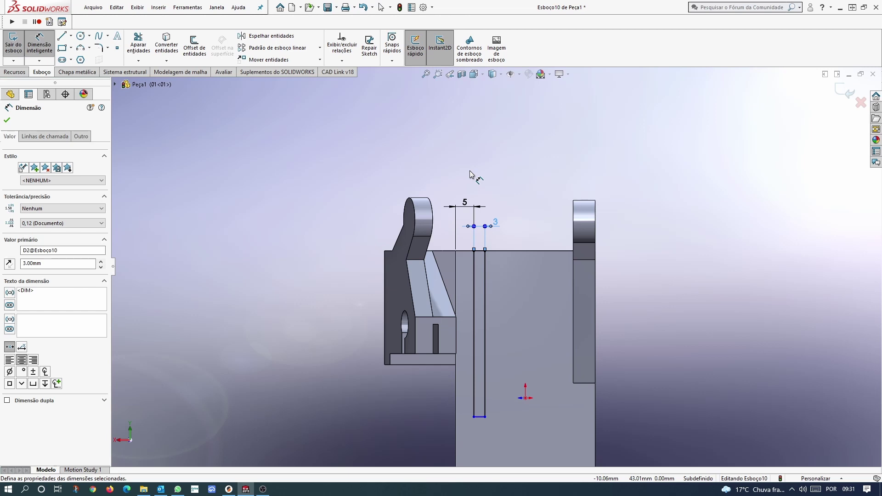
# - Extrude the rectangle 14 mm into a rib
pyautogui.click(15, 72)
pyautogui.click(21, 44)
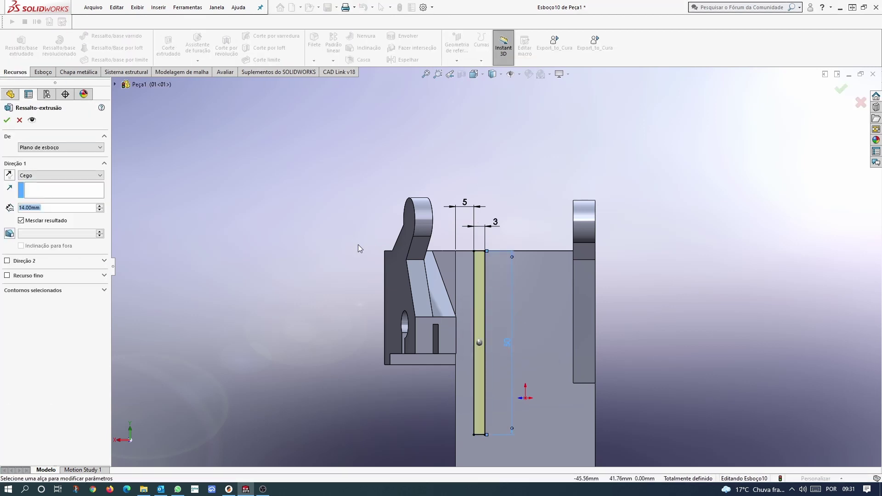
pyautogui.moveTo(358, 244)
pyautogui.mouseDown(button='middle')
pyautogui.moveTo(297, 399)
pyautogui.moveTo(321, 294)
pyautogui.moveTo(216, 72)
pyautogui.mouseUp(button='middle')
pyautogui.press('Return')
# - Chamfer the two selected edges of the part
pyautogui.click(314, 60)
pyautogui.click(317, 81)
pyautogui.click(502, 187)
pyautogui.press('Return')
pyautogui.click(314, 43)
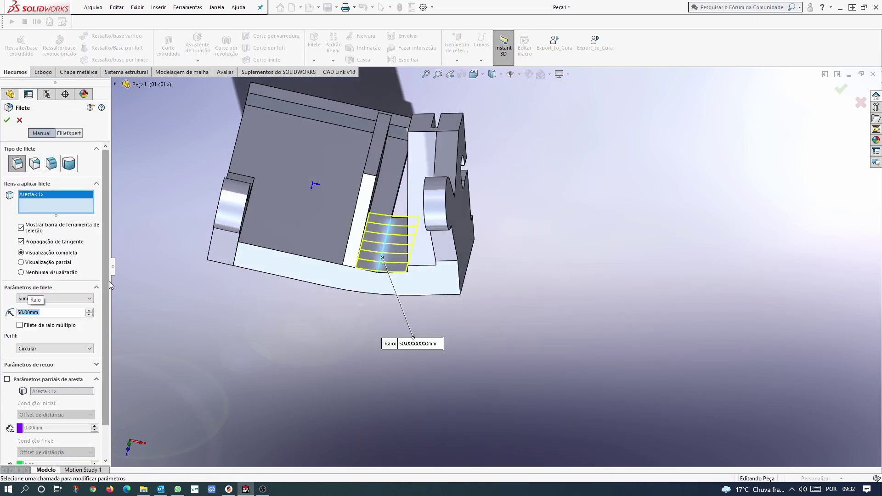
# - Fillet several edges, including a 50 mm fillet and 3 mm roundings along the rib
pyautogui.press('Return')
pyautogui.moveTo(321, 304)
pyautogui.mouseDown(button='middle')
pyautogui.moveTo(486, 334)
pyautogui.moveTo(367, 276)
pyautogui.mouseUp(button='middle')
pyautogui.click(314, 44)
pyautogui.click(421, 403)
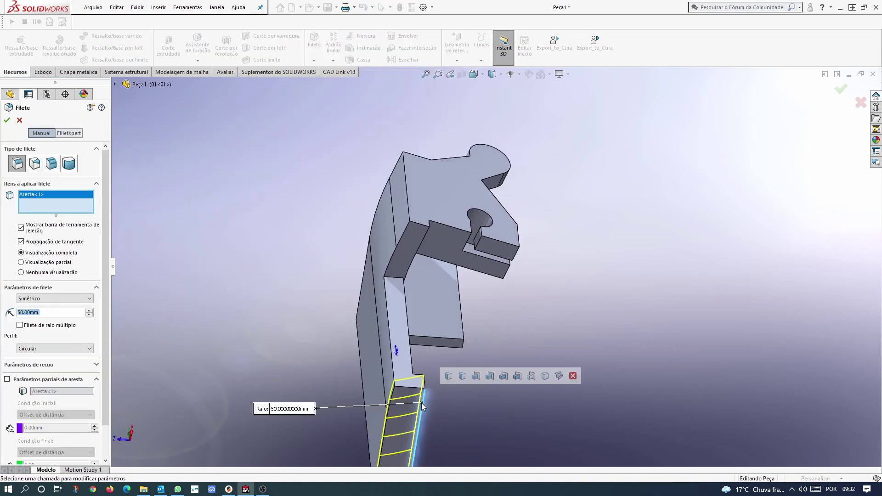
pyautogui.moveTo(421, 403)
pyautogui.mouseDown(button='middle')
pyautogui.moveTo(441, 404)
pyautogui.moveTo(320, 95)
pyautogui.moveTo(502, 312)
pyautogui.mouseUp(button='middle')
pyautogui.press('Return')
pyautogui.press('Return')
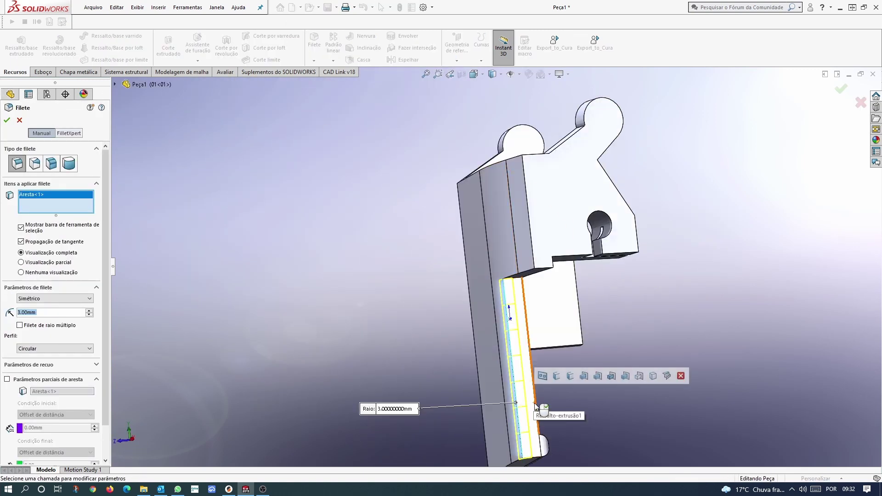
pyautogui.moveTo(535, 406)
pyautogui.mouseDown(button='middle')
pyautogui.moveTo(625, 346)
pyautogui.moveTo(574, 321)
pyautogui.moveTo(556, 300)
pyautogui.moveTo(557, 270)
pyautogui.moveTo(600, 345)
pyautogui.moveTo(591, 262)
pyautogui.moveTo(555, 358)
pyautogui.moveTo(507, 194)
pyautogui.mouseUp(button='middle')
pyautogui.click(618, 365)
pyautogui.press('Return')
pyautogui.press('Return')
pyautogui.press('Escape')
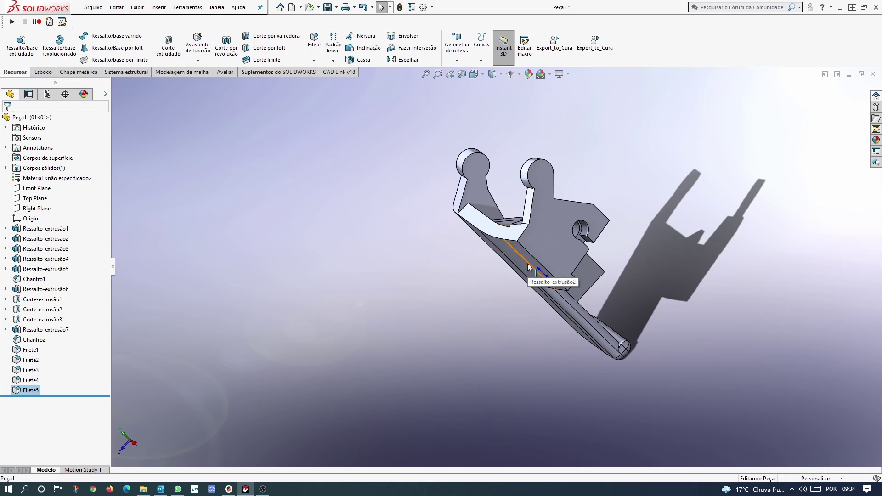
# - Inspect the part, then edit and reconfirm the Ressalto-extrusão4 boss
pyautogui.moveTo(542, 258)
pyautogui.mouseDown(button='middle')
pyautogui.moveTo(578, 295)
pyautogui.moveTo(687, 123)
pyautogui.moveTo(558, 362)
pyautogui.moveTo(457, 330)
pyautogui.moveTo(553, 188)
pyautogui.moveTo(602, 180)
pyautogui.mouseUp(button='middle')
pyautogui.moveTo(551, 244)
pyautogui.mouseDown(button='middle')
pyautogui.moveTo(658, 219)
pyautogui.moveTo(530, 281)
pyautogui.mouseUp(button='middle')
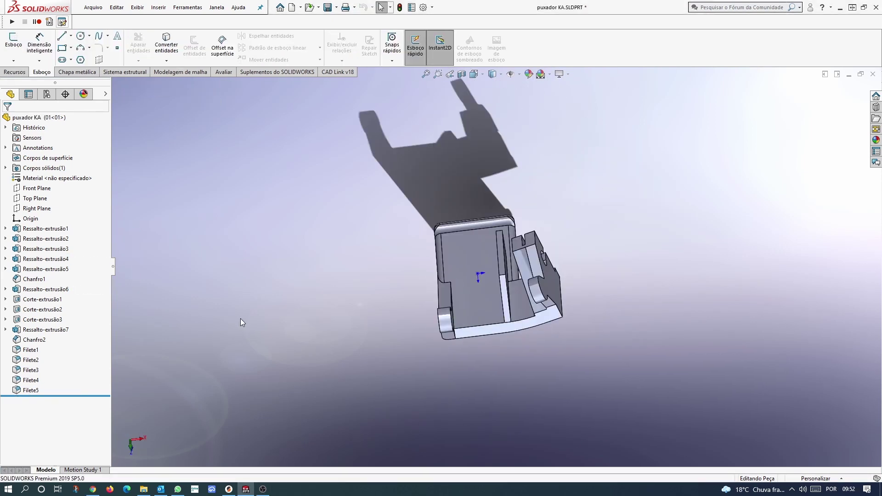
pyautogui.moveTo(252, 324); pyautogui.dragTo(507, 267, button='middle')
pyautogui.scroll(-5, 507, 266)
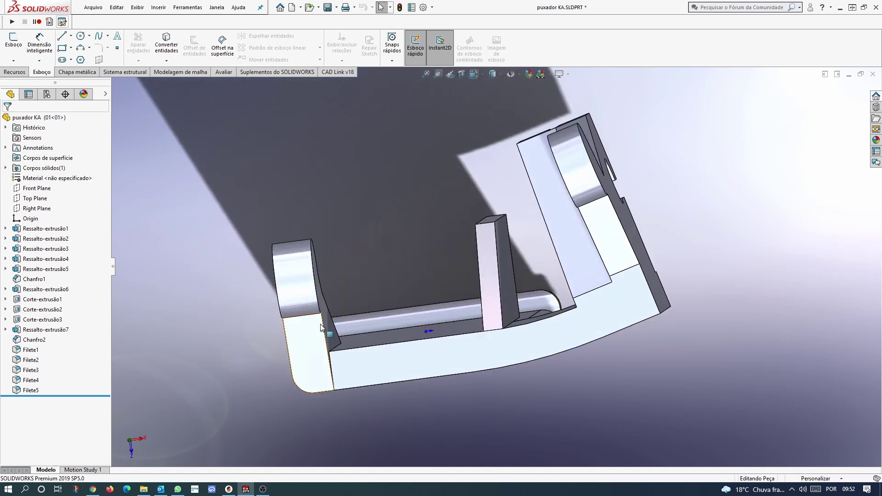
pyautogui.click(26, 259)
pyautogui.click(32, 232)
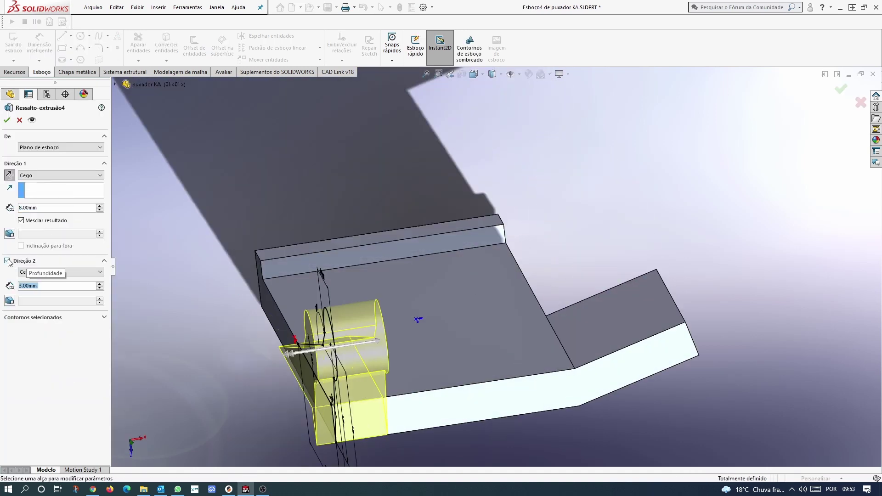
pyautogui.press('Return')
# - Sketch a four-sided outline on the bottom face with parallel side lines
pyautogui.click(585, 364)
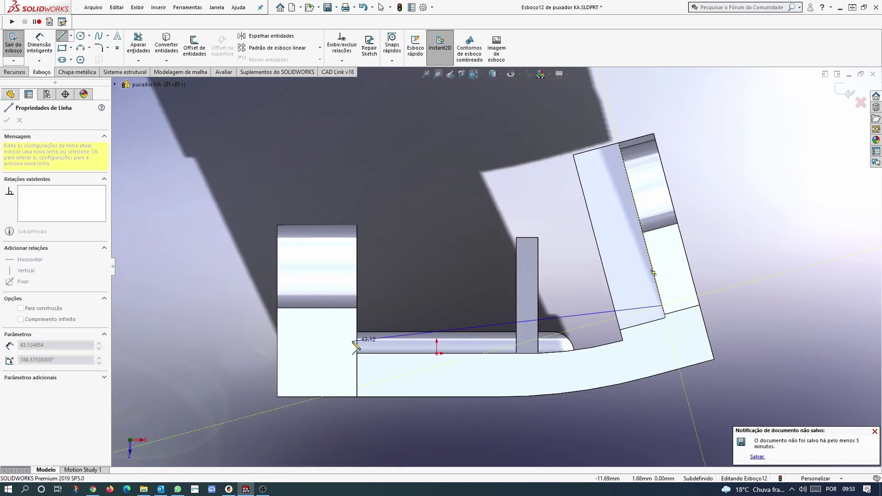
pyautogui.click(662, 306)
pyautogui.keyDown('ctrl'); pyautogui.click(353, 219); pyautogui.keyUp('ctrl')
pyautogui.click(488, 186)
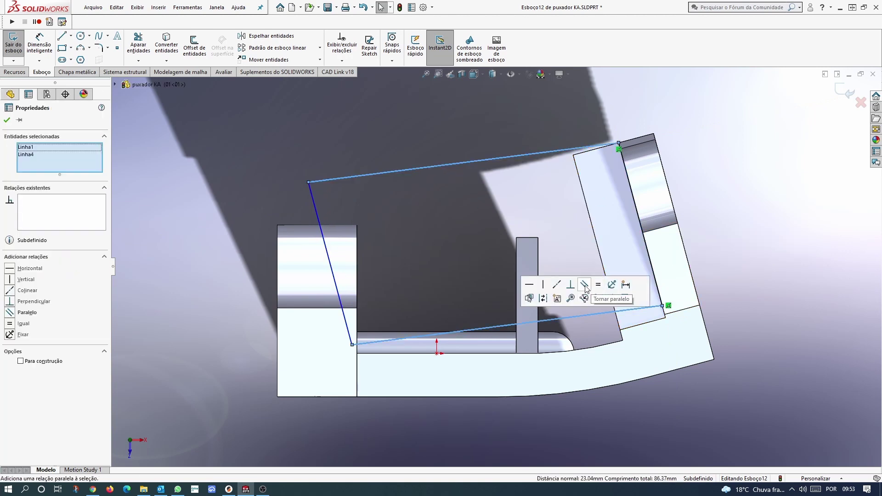
pyautogui.click(585, 285)
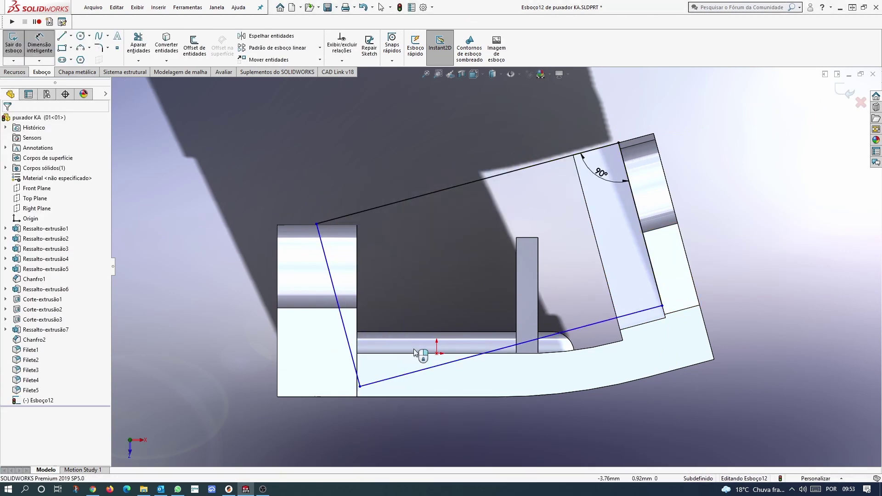
# - Dimension the right line 23 mm, make the sides equal, and relate a line end to the model corner
pyautogui.click(645, 248)
pyautogui.click(734, 137)
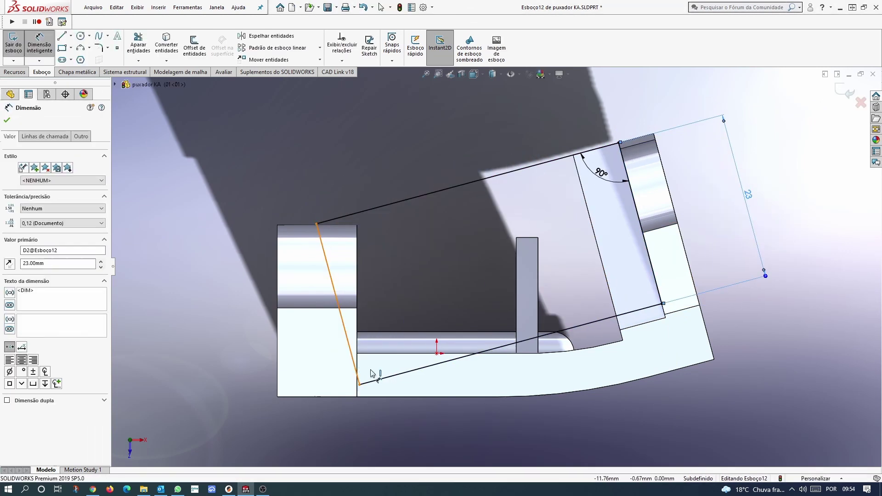
pyautogui.write('23')
pyautogui.press('Return')
pyautogui.click(651, 264)
pyautogui.keyDown('ctrl'); pyautogui.click(334, 305); pyautogui.keyUp('ctrl')
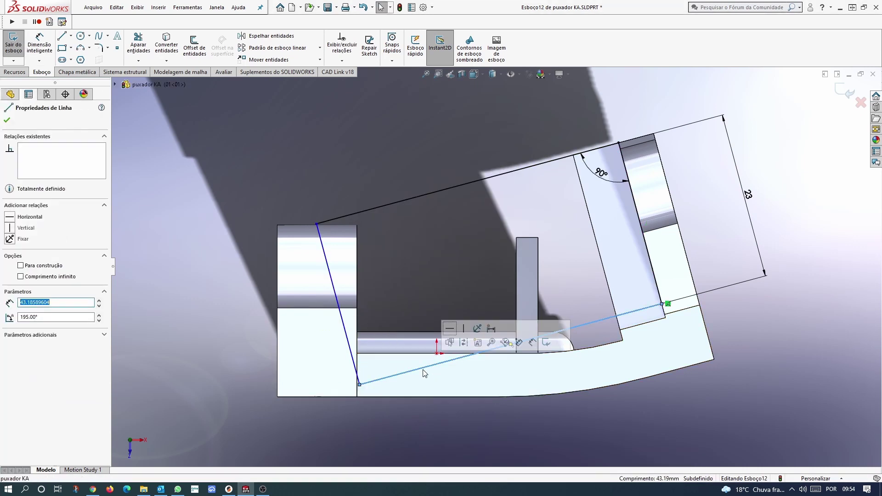
pyautogui.click(464, 342)
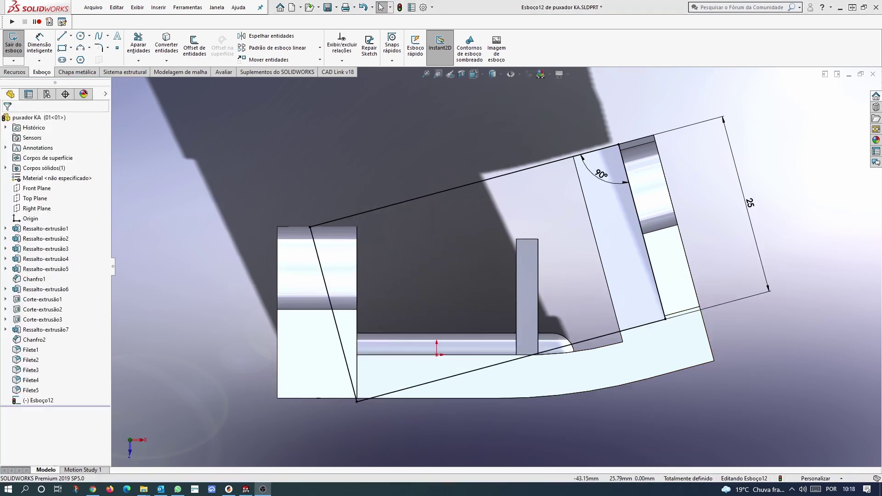
pyautogui.click(357, 401)
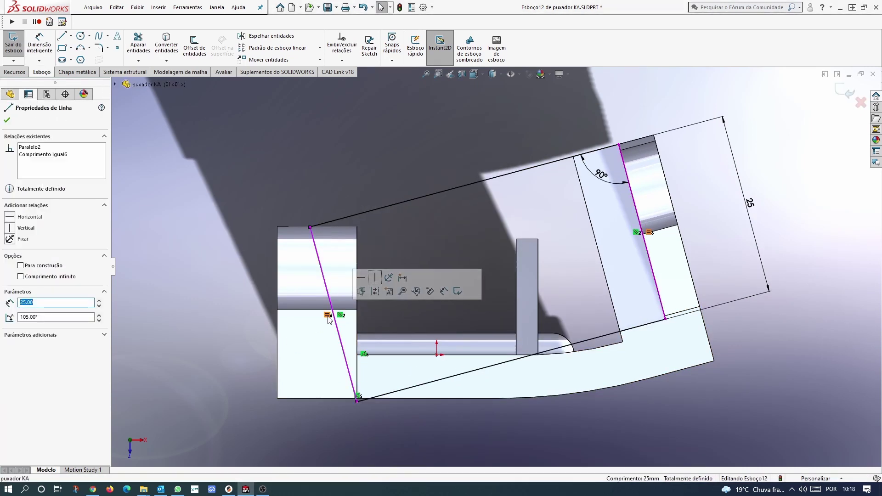
pyautogui.keyDown('ctrl'); pyautogui.click(357, 355); pyautogui.keyUp('ctrl')
# - Extruded-cut the slanted profile from the part at its set depth
pyautogui.click(14, 73)
pyautogui.click(169, 46)
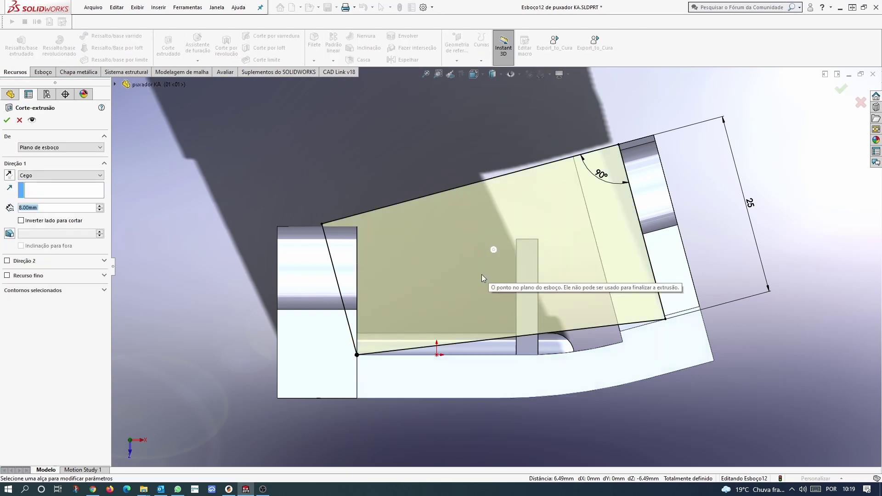
pyautogui.press('Return')
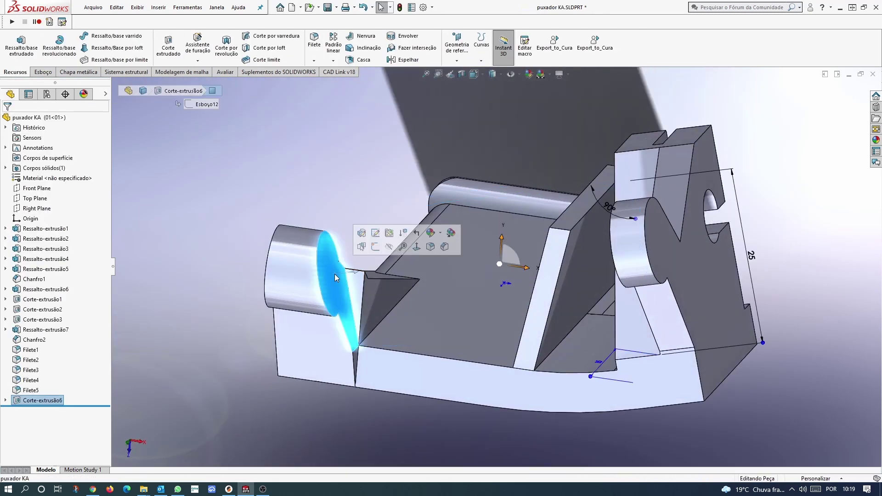
pyautogui.moveTo(335, 274); pyautogui.dragTo(450, 311, button='middle')
# - Start a sketch on the new cut face, then on the adjoining side face
pyautogui.click(450, 310)
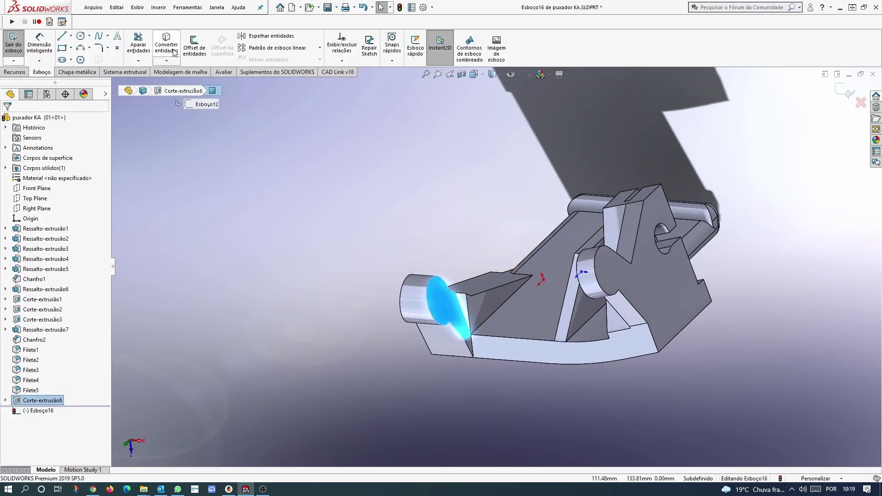
pyautogui.press('Return')
pyautogui.press('Return')
pyautogui.moveTo(321, 241)
pyautogui.mouseDown(button='middle')
pyautogui.moveTo(394, 292)
pyautogui.moveTo(481, 306)
pyautogui.mouseUp(button='middle')
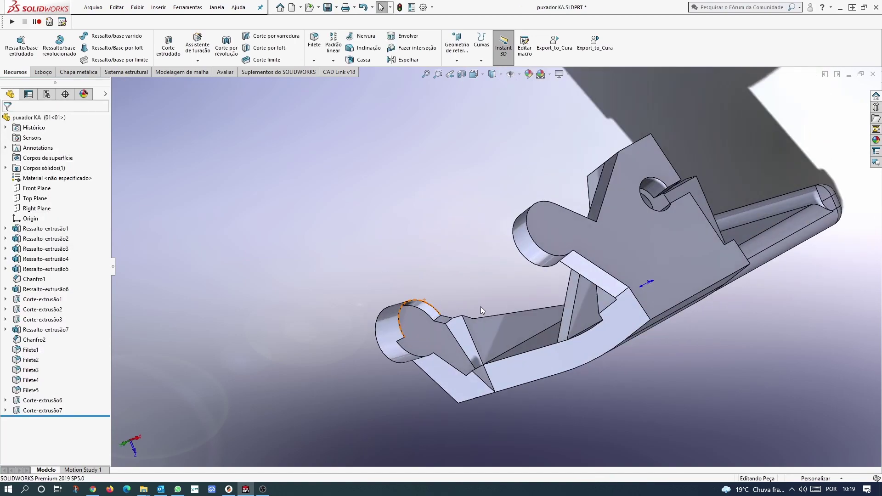
pyautogui.click(480, 307)
pyautogui.click(569, 305)
# - Draw a line along the slanted edge to close the profile and cut it from the part
pyautogui.press('l')
pyautogui.click(339, 360)
pyautogui.click(297, 202)
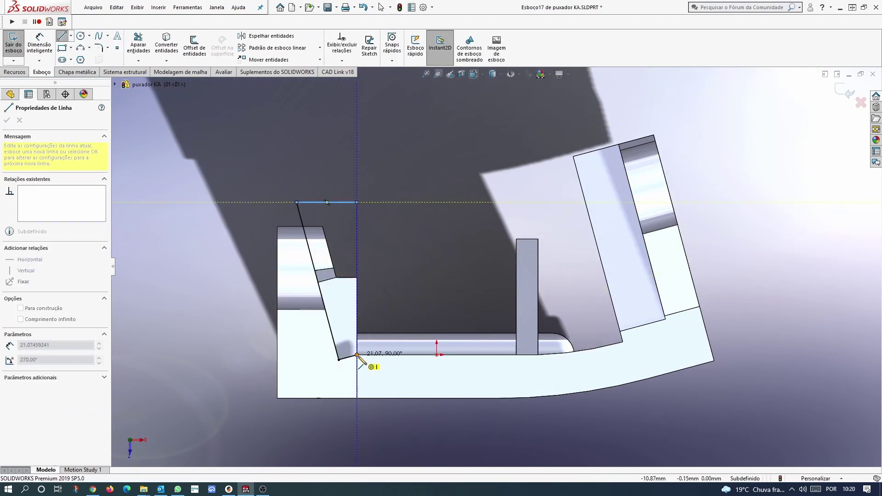
pyautogui.click(356, 354)
pyautogui.press('Return')
pyautogui.moveTo(368, 230)
pyautogui.mouseDown(button='middle')
pyautogui.moveTo(386, 183)
pyautogui.moveTo(661, 196)
pyautogui.mouseUp(button='middle')
pyautogui.press('Return')
# - Sketch a circle on each bracket end face and extrude both into round pins
pyautogui.click(680, 186)
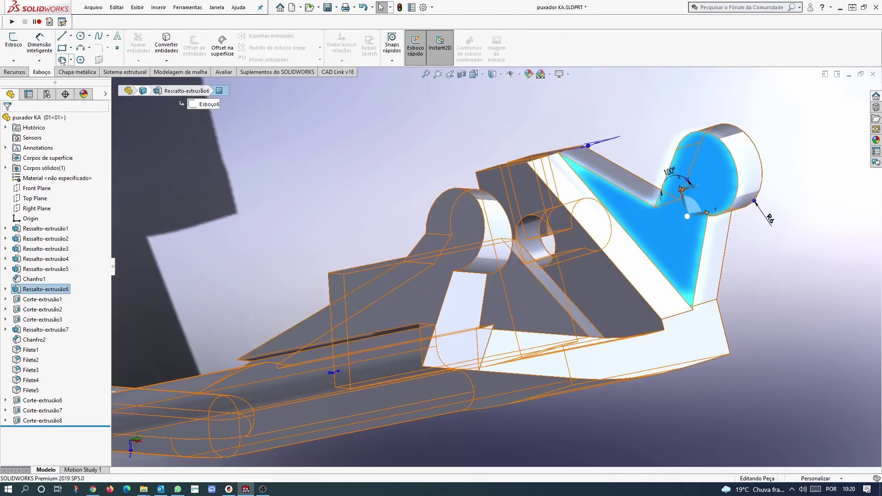
pyautogui.click(711, 180)
pyautogui.click(731, 181)
pyautogui.press('Return')
pyautogui.moveTo(735, 207)
pyautogui.mouseDown(button='middle')
pyautogui.moveTo(302, 214)
pyautogui.moveTo(322, 184)
pyautogui.moveTo(368, 250)
pyautogui.mouseUp(button='middle')
pyautogui.click(239, 322)
pyautogui.click(211, 300)
pyautogui.click(219, 279)
pyautogui.press('Return')
pyautogui.press('Return')
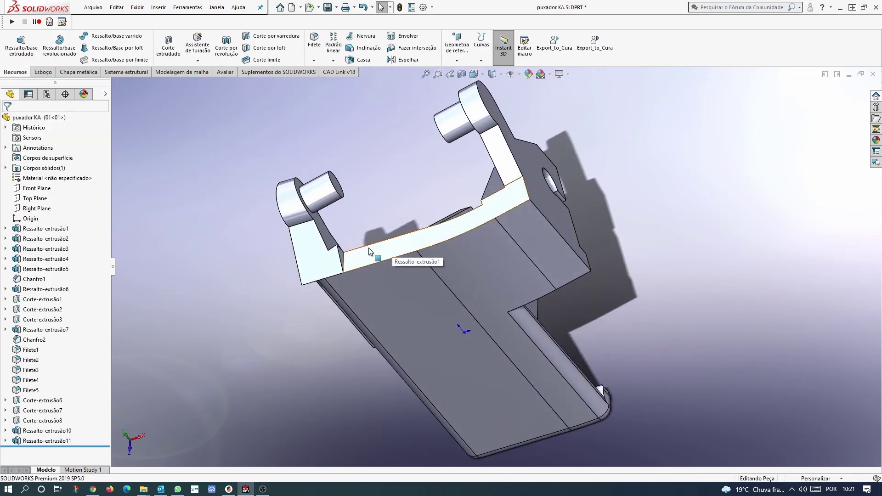
# - Sketch on the bracket face by converting model edges and adding lines under the arm
pyautogui.click(317, 253)
pyautogui.hotkey('ctrl', '8')
pyautogui.click(41, 72)
pyautogui.click(166, 45)
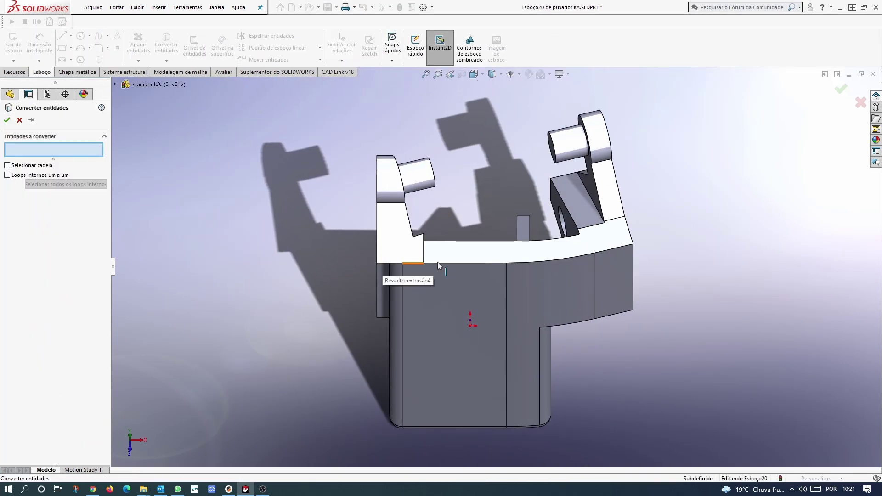
pyautogui.press('Return')
pyautogui.press('l')
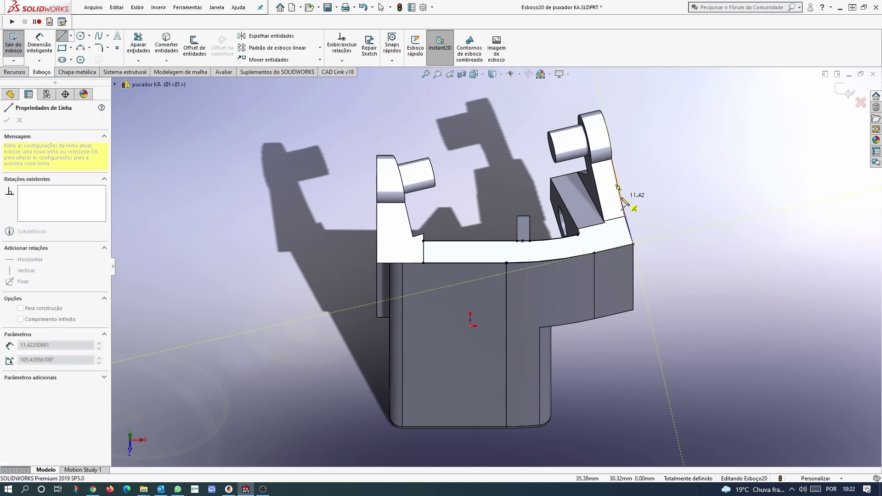
pyautogui.moveTo(458, 229); pyautogui.dragTo(515, 309, button='middle')
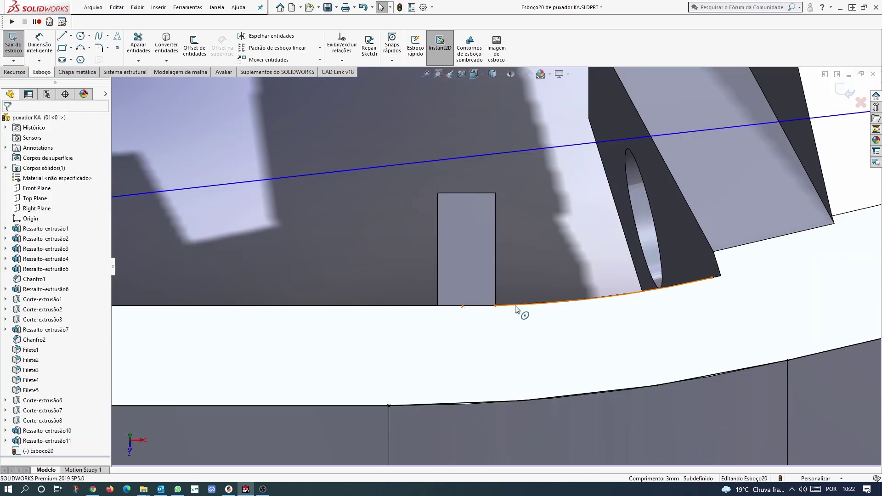
pyautogui.scroll(5, 659, 290)
# - Extrude the closed sketch as a boss with end condition Up To Surface at the adjoining face
pyautogui.click(15, 72)
pyautogui.click(21, 44)
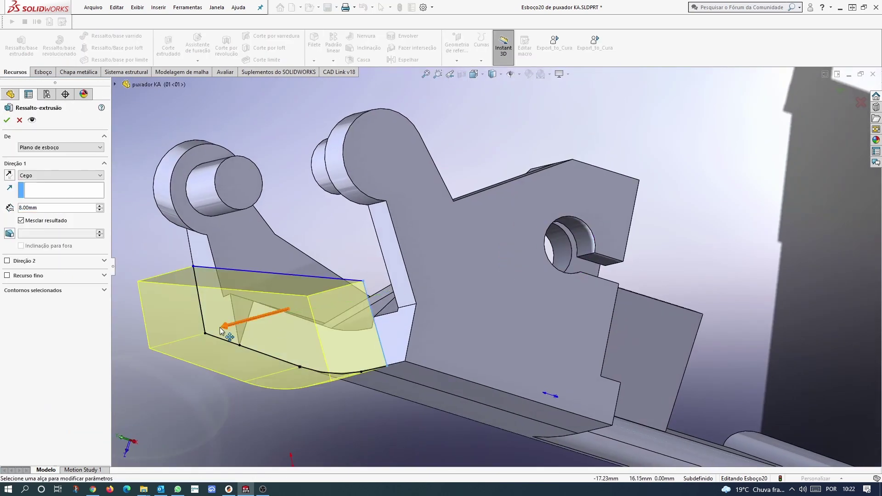
pyautogui.scroll(-5, 457, 136)
pyautogui.scroll(5, 457, 135)
pyautogui.click(61, 175)
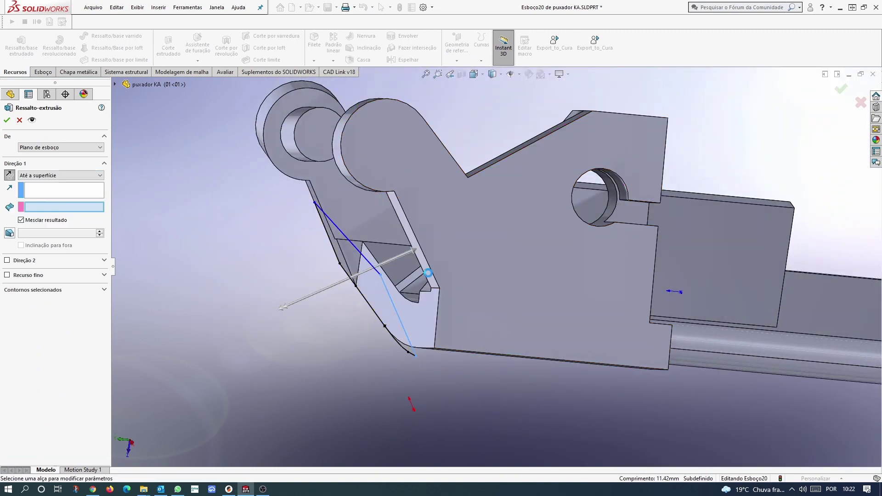
pyautogui.click(428, 273)
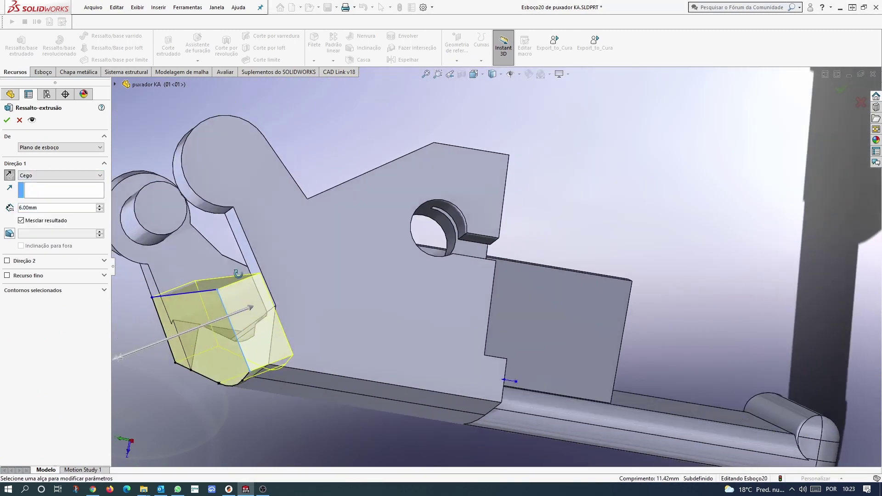
pyautogui.click(7, 120)
pyautogui.moveTo(321, 276); pyautogui.dragTo(354, 334, button='middle')
# - Cut a rectangle off the bracket arm's top corner
pyautogui.press('r')
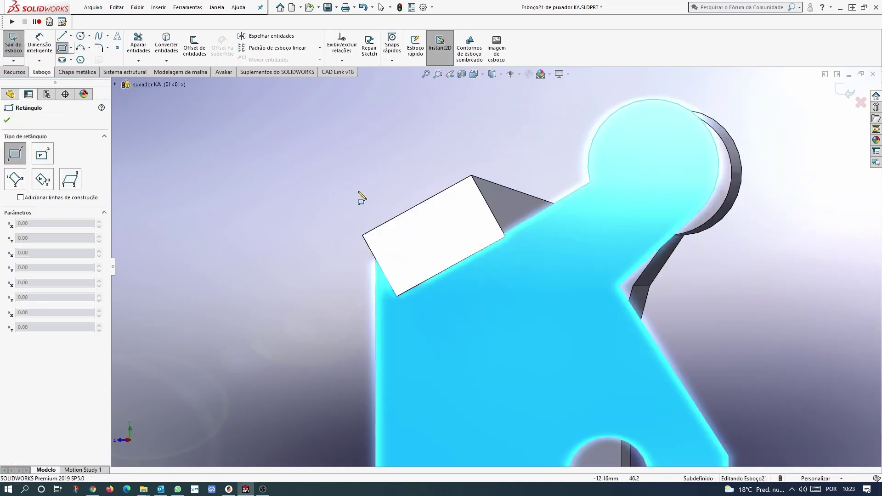
pyautogui.moveTo(289, 140); pyautogui.dragTo(508, 355)
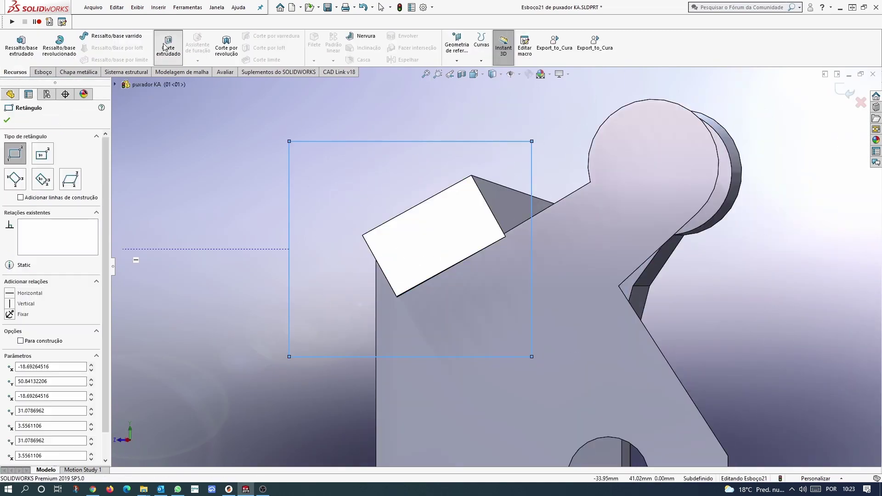
pyautogui.press('Return')
# - Sketch on the bar end and extruded-cut a 9.5 mm notch
pyautogui.moveTo(414, 230)
pyautogui.mouseDown(button='middle')
pyautogui.moveTo(359, 114)
pyautogui.moveTo(797, 134)
pyautogui.mouseUp(button='middle')
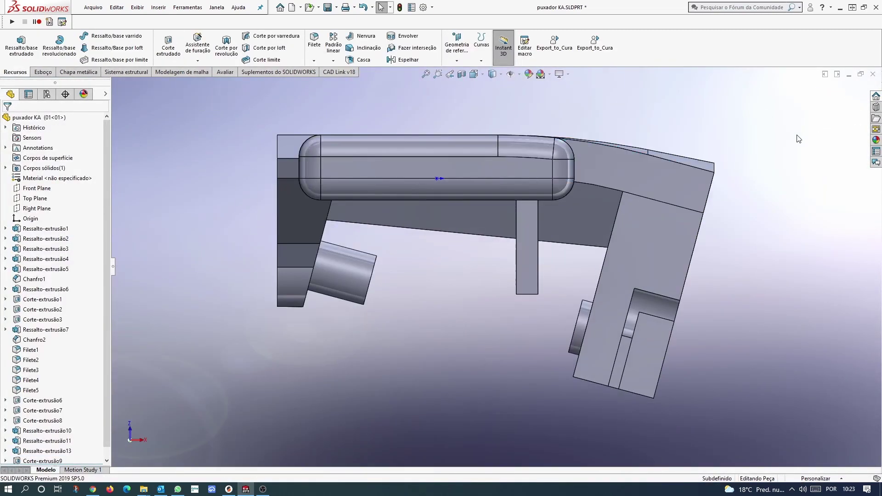
pyautogui.click(374, 330)
pyautogui.click(347, 252)
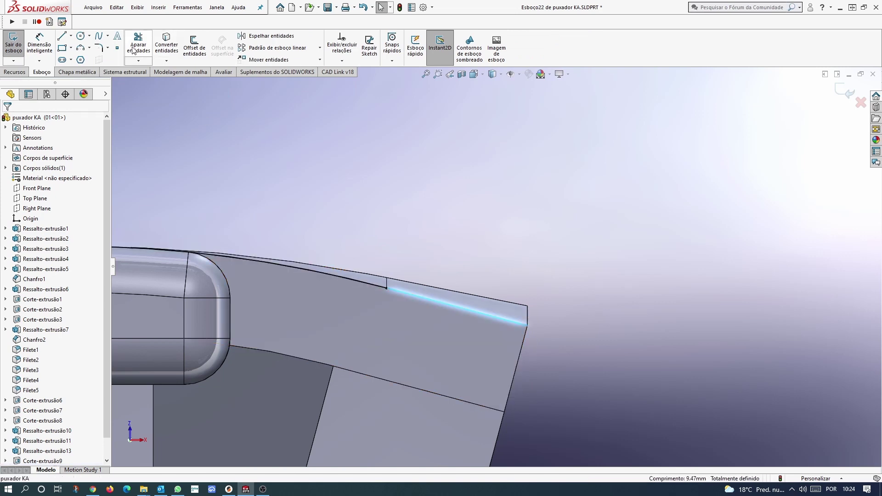
pyautogui.moveTo(385, 288); pyautogui.dragTo(207, 248)
pyautogui.click(168, 46)
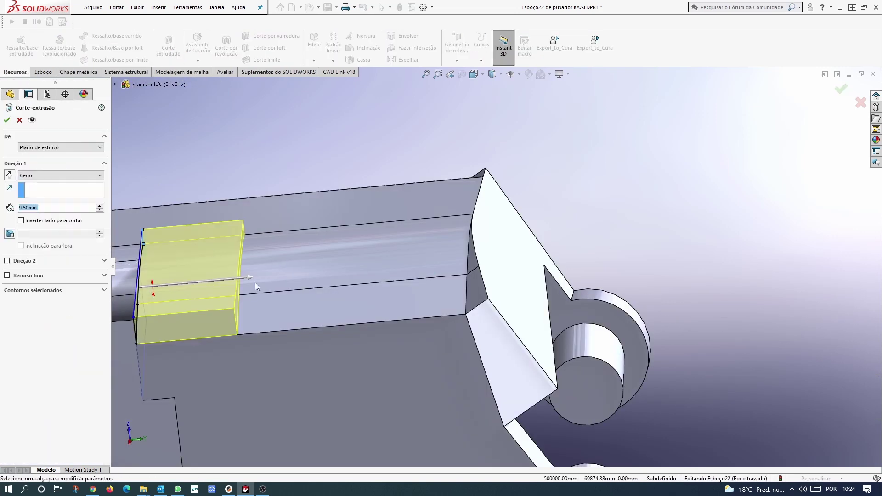
pyautogui.press('Escape')
# - Sketch on the bar's top face for a 101.5 mm cut along the bar
pyautogui.click(304, 163)
pyautogui.hotkey('ctrl', '8')
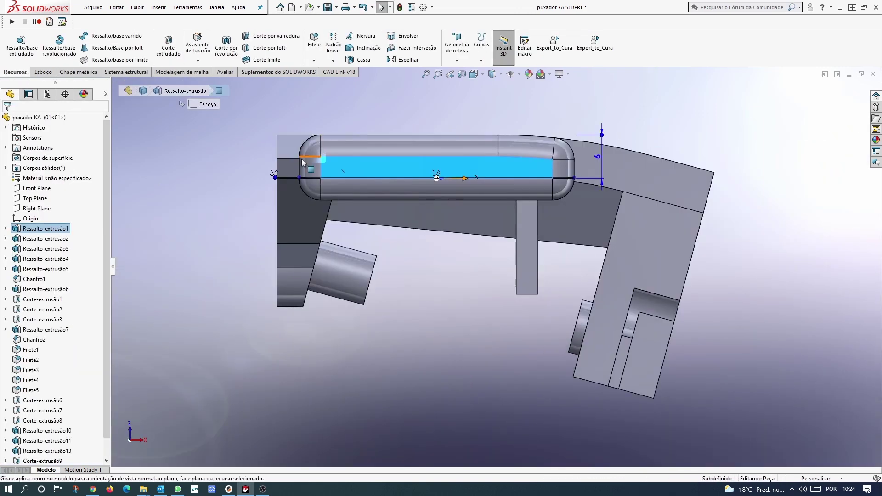
pyautogui.press('l')
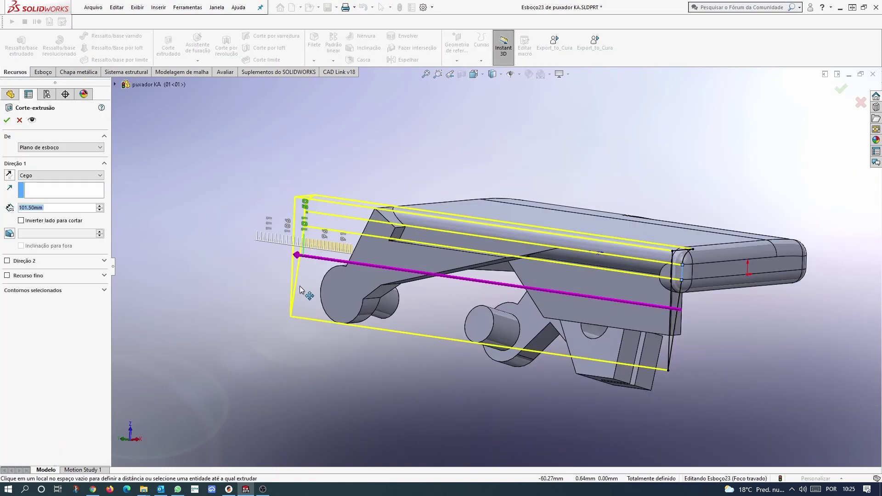
pyautogui.moveTo(357, 162)
pyautogui.mouseDown(button='middle')
pyautogui.moveTo(571, 169)
pyautogui.moveTo(593, 248)
pyautogui.mouseUp(button='middle')
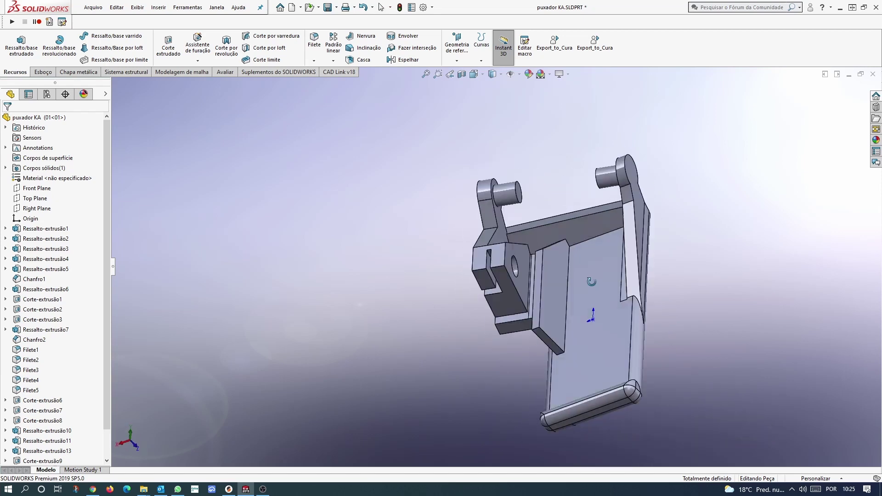
# - Add a spline to the bracket base sketch for a curved top and rebuild
pyautogui.click(597, 250)
pyautogui.click(60, 417)
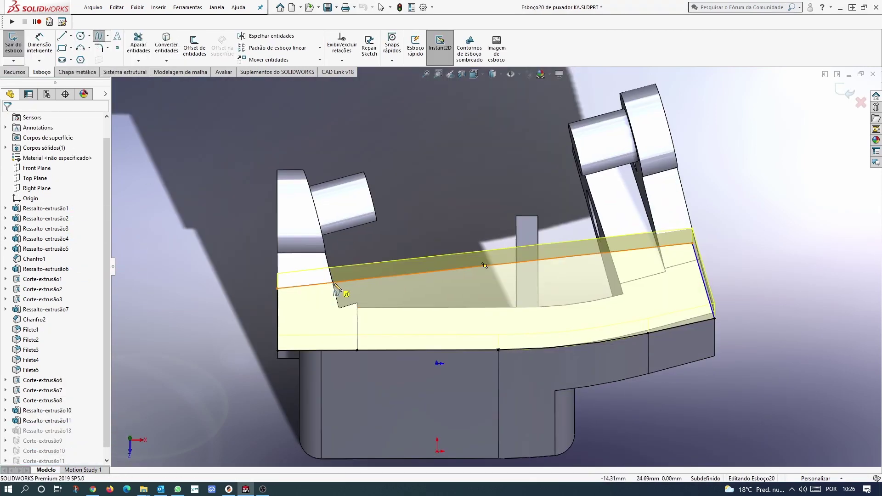
pyautogui.click(337, 289)
pyautogui.doubleClick(630, 254)
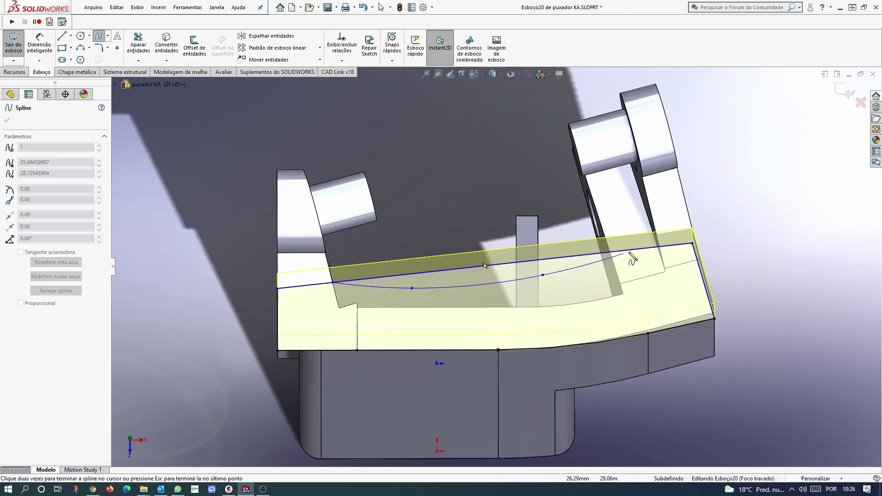
pyautogui.hotkey('ctrl', 'b')
# - Fillet a base edge, then round two bracket arm edges with a 5 mm radius
pyautogui.moveTo(723, 181); pyautogui.dragTo(552, 229, button='middle')
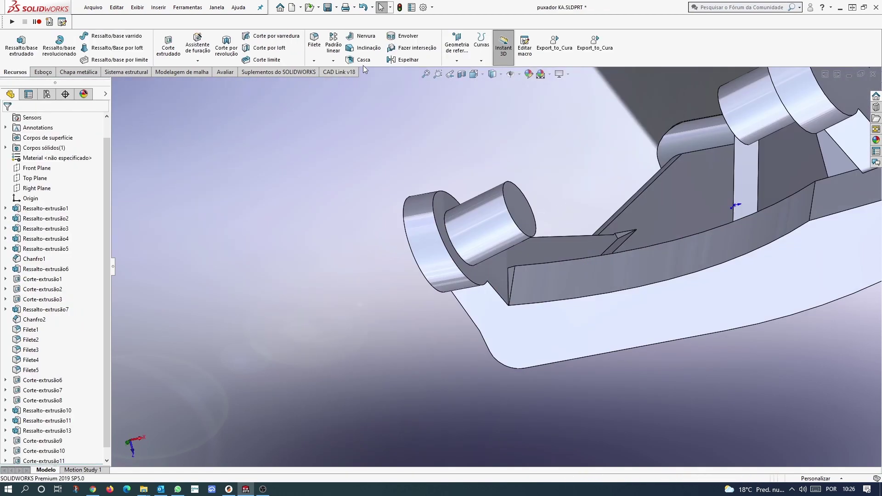
pyautogui.click(314, 41)
pyautogui.click(531, 276)
pyautogui.moveTo(459, 322); pyautogui.dragTo(276, 298, button='middle')
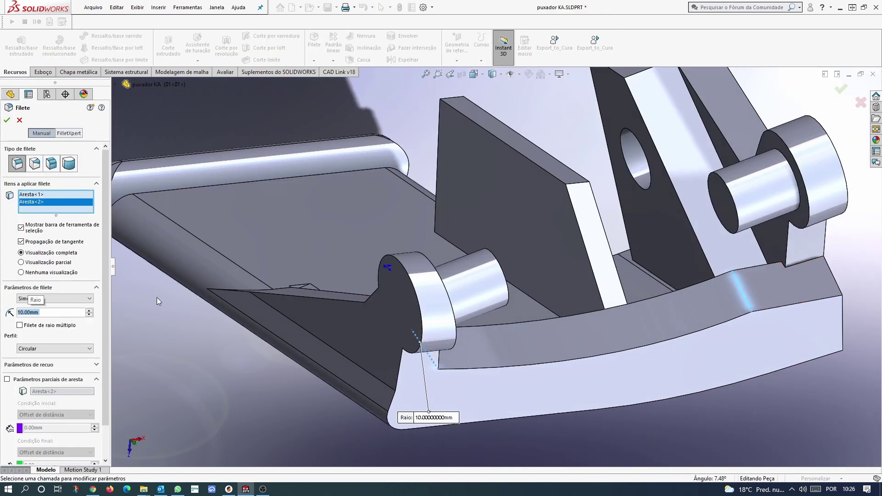
pyautogui.press('Return')
pyautogui.moveTo(157, 298); pyautogui.dragTo(465, 273, button='middle')
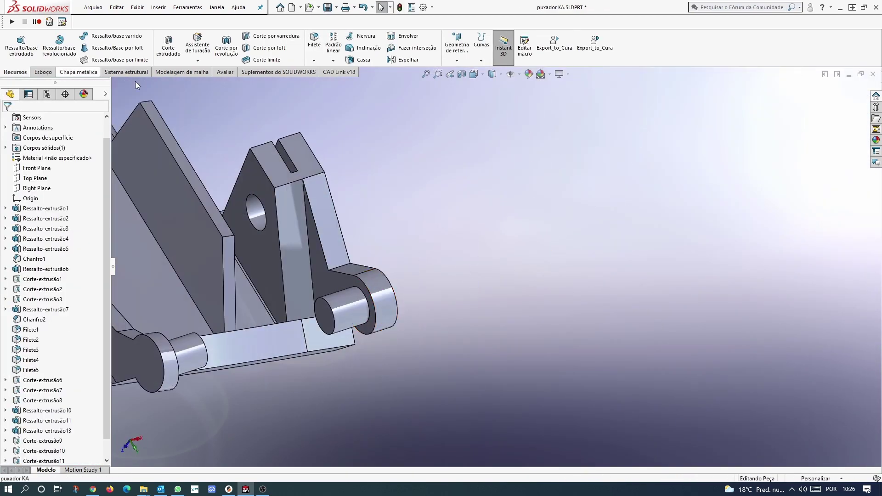
pyautogui.click(292, 182)
pyautogui.press('Return')
pyautogui.click(291, 140)
pyautogui.write('5')
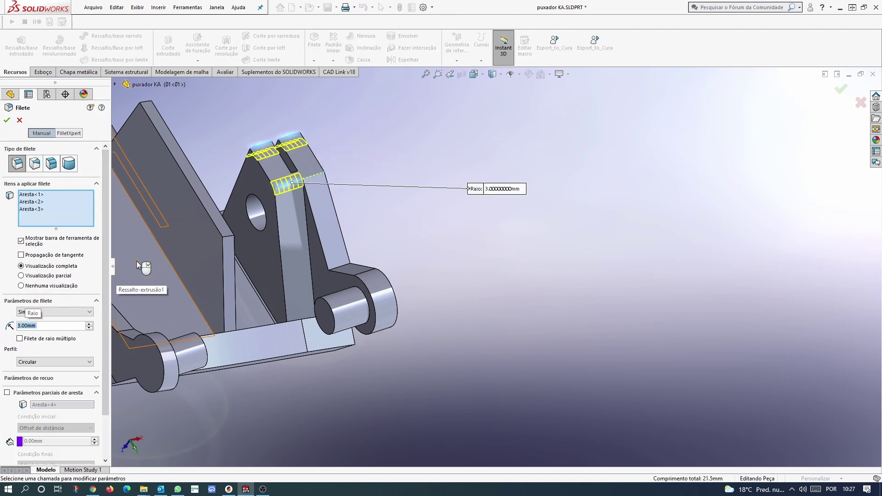
pyautogui.press('Return')
# - Round the arm's top edges and further edges with 7 mm and 10 mm fillets
pyautogui.click(263, 145)
pyautogui.press('Return')
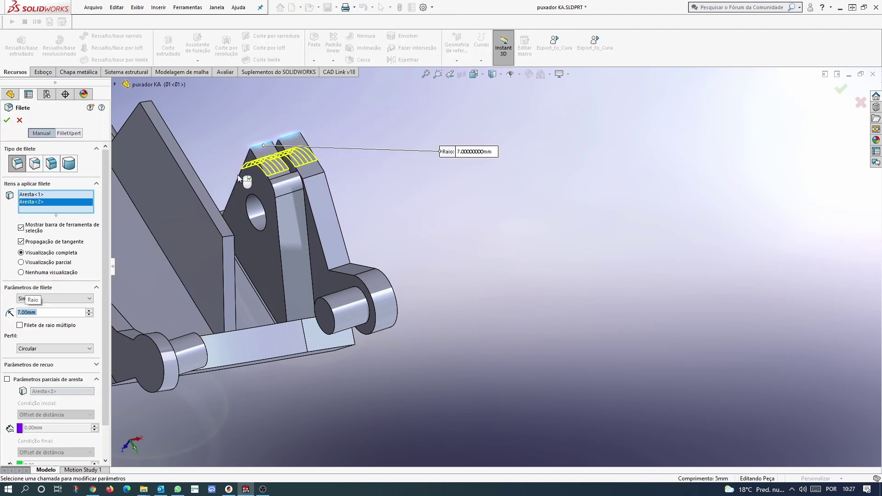
pyautogui.press('Return')
pyautogui.press('Return')
pyautogui.moveTo(248, 195); pyautogui.dragTo(193, 257, button='middle')
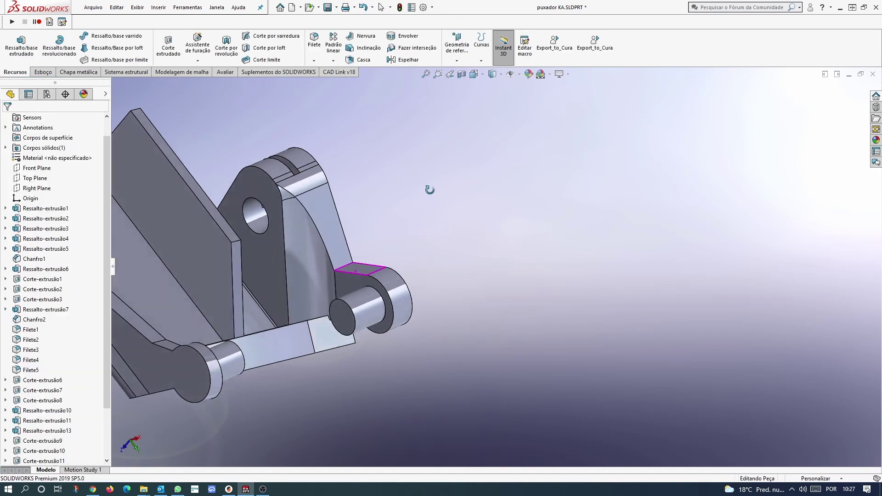
pyautogui.press('Return')
pyautogui.click(146, 286)
pyautogui.press('Return')
pyautogui.moveTo(146, 286); pyautogui.dragTo(365, 193, button='middle')
# - Fillet the edges beside the pins at the bracket ends
pyautogui.press('Return')
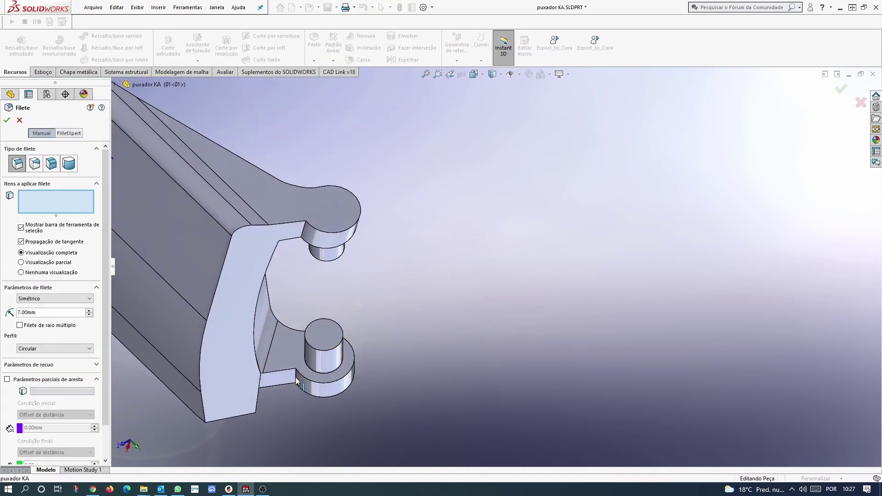
pyautogui.click(589, 228)
pyautogui.press('Return')
pyautogui.moveTo(590, 228)
pyautogui.mouseDown(button='middle')
pyautogui.moveTo(624, 211)
pyautogui.moveTo(532, 211)
pyautogui.mouseUp(button='middle')
pyautogui.press('Return')
pyautogui.click(626, 210)
# - Fillet the bar's curved face together with its neighbouring edges
pyautogui.press('Return')
pyautogui.press('Return')
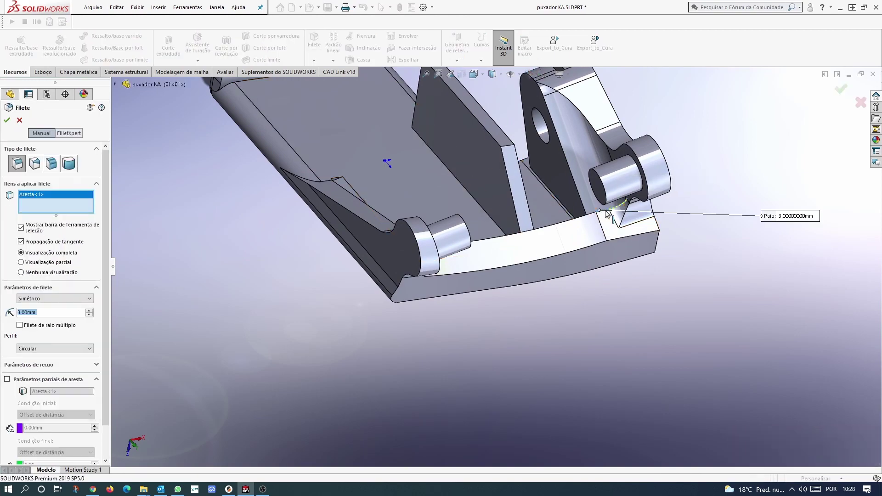
pyautogui.moveTo(608, 215); pyautogui.dragTo(514, 257, button='middle')
pyautogui.press('Return')
pyautogui.press('Return')
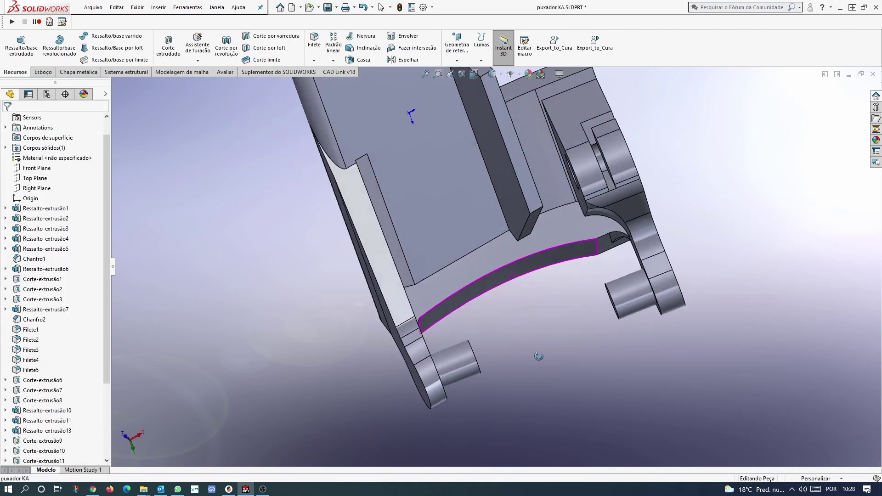
pyautogui.press('Return')
pyautogui.click(501, 254)
pyautogui.moveTo(501, 254)
pyautogui.mouseDown(button='middle')
pyautogui.moveTo(579, 184)
pyautogui.moveTo(407, 285)
pyautogui.mouseUp(button='middle')
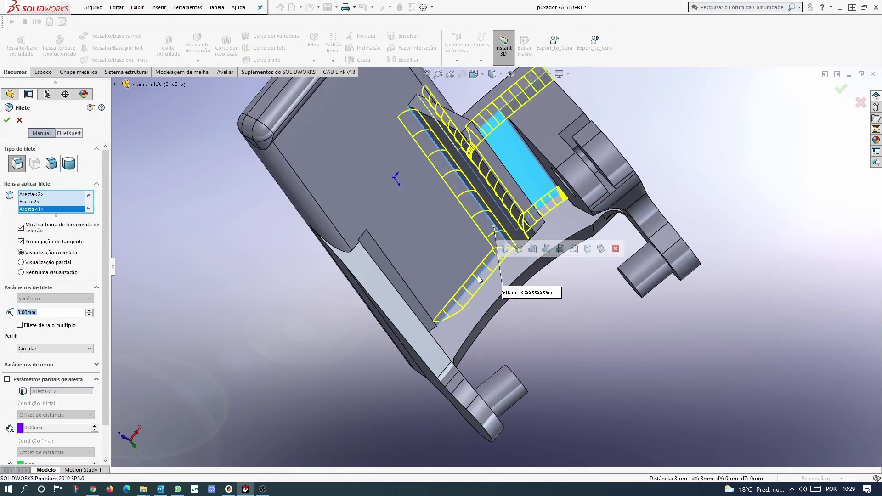
pyautogui.click(407, 286)
pyautogui.press('Return')
# - Round another edge of the handle with a 5 mm fillet
pyautogui.click(321, 43)
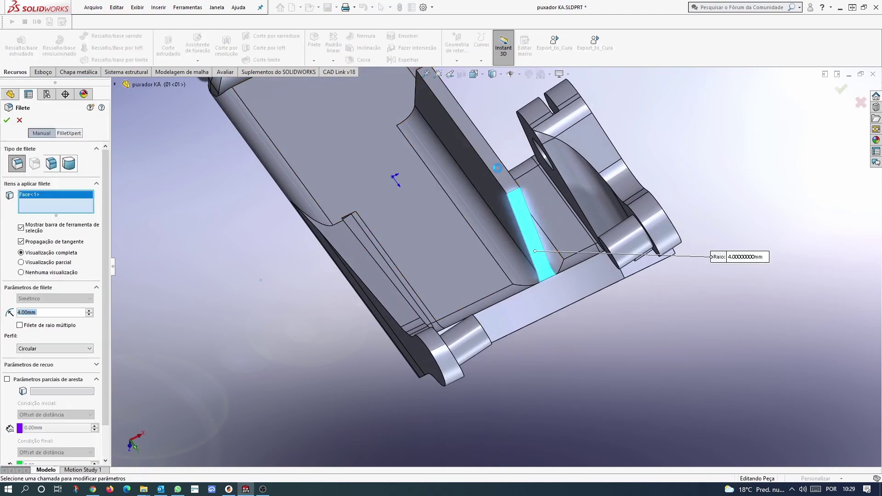
pyautogui.press('Escape')
pyautogui.moveTo(414, 229)
pyautogui.mouseDown(button='middle')
pyautogui.moveTo(395, 363)
pyautogui.moveTo(585, 393)
pyautogui.mouseUp(button='middle')
pyautogui.press('Return')
pyautogui.click(396, 362)
pyautogui.write('5')
pyautogui.press('Return')
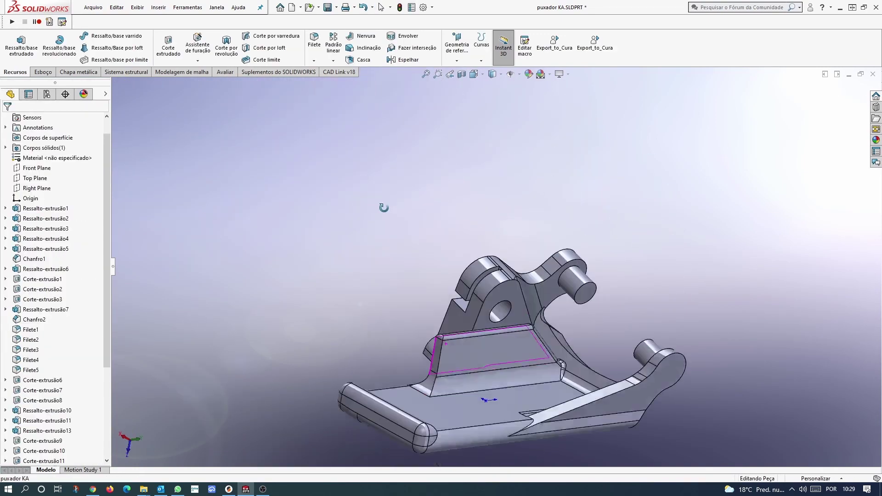
# - Apply further fillets on the side region of the handle, clearing an unwanted selection
pyautogui.press('Return')
pyautogui.press('Return')
pyautogui.moveTo(322, 276); pyautogui.dragTo(515, 230, button='middle')
pyautogui.press('Return')
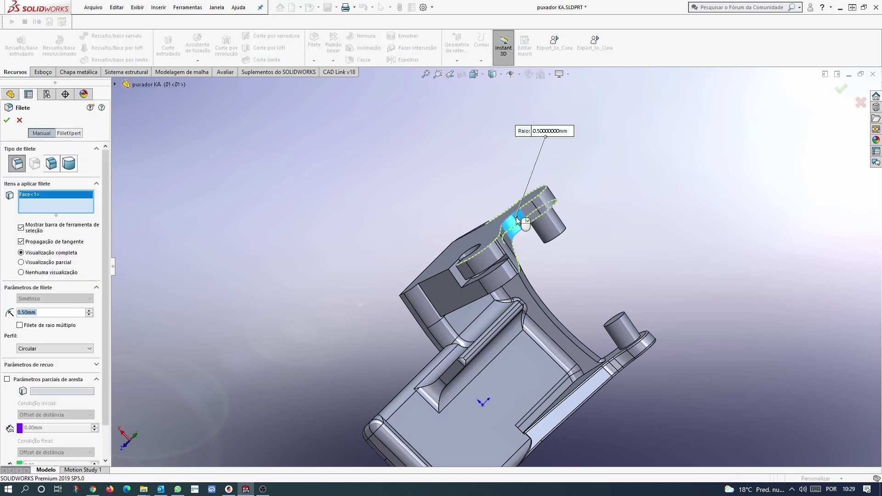
pyautogui.scroll(5, 509, 239)
pyautogui.press('Return')
pyautogui.press('Return')
pyautogui.moveTo(590, 245); pyautogui.dragTo(568, 316, button='middle')
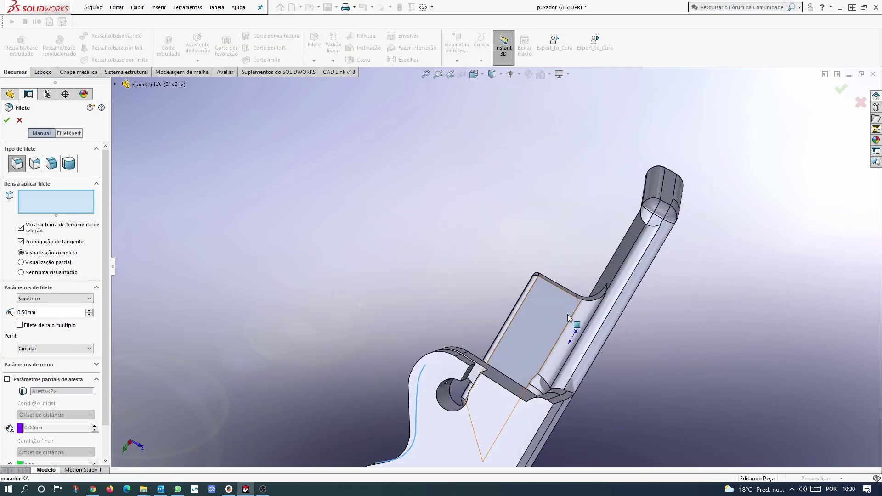
pyautogui.scroll(5, 354, 341)
pyautogui.click(363, 322)
# - Round the next edge with a 3 mm fillet
pyautogui.press('Return')
pyautogui.moveTo(365, 330)
pyautogui.mouseDown(button='middle')
pyautogui.moveTo(568, 401)
pyautogui.moveTo(496, 335)
pyautogui.mouseUp(button='middle')
pyautogui.press('Return')
pyautogui.scroll(3, 496, 335)
pyautogui.write('3')
pyautogui.press('Return')
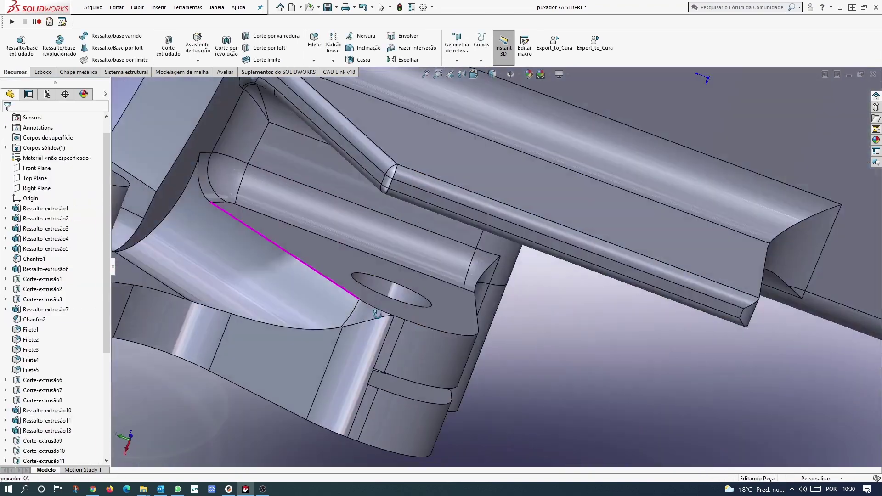
pyautogui.press('Return')
pyautogui.click(274, 272)
# - Add two more edges and apply a 3 mm fillet to them
pyautogui.press('Return')
pyautogui.moveTo(275, 272)
pyautogui.mouseDown(button='middle')
pyautogui.moveTo(371, 332)
pyautogui.moveTo(365, 388)
pyautogui.mouseUp(button='middle')
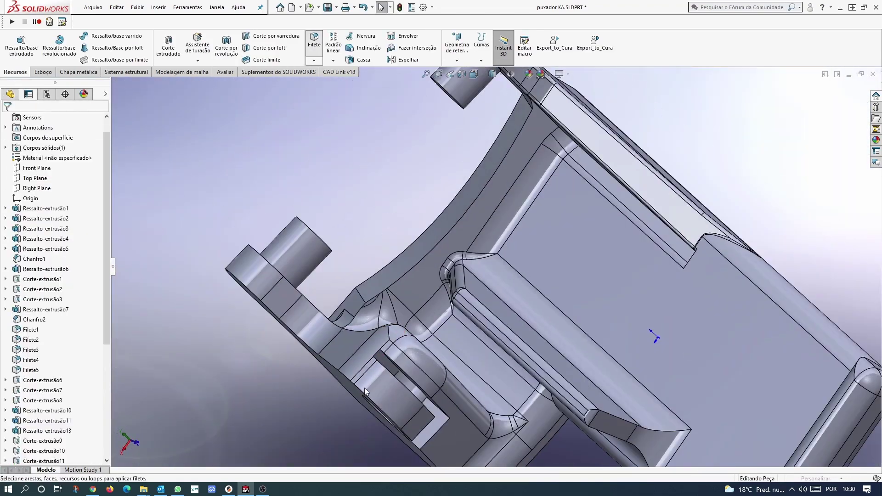
pyautogui.press('Return')
pyautogui.click(376, 393)
pyautogui.click(53, 312)
pyautogui.press('Return')
pyautogui.moveTo(349, 294)
pyautogui.mouseDown(button='middle')
pyautogui.moveTo(414, 276)
pyautogui.moveTo(405, 285)
pyautogui.mouseUp(button='middle')
pyautogui.scroll(3, 409, 268)
# - Fillet the tangent edge chain with a 2 mm radius
pyautogui.press('Return')
pyautogui.scroll(3, 408, 298)
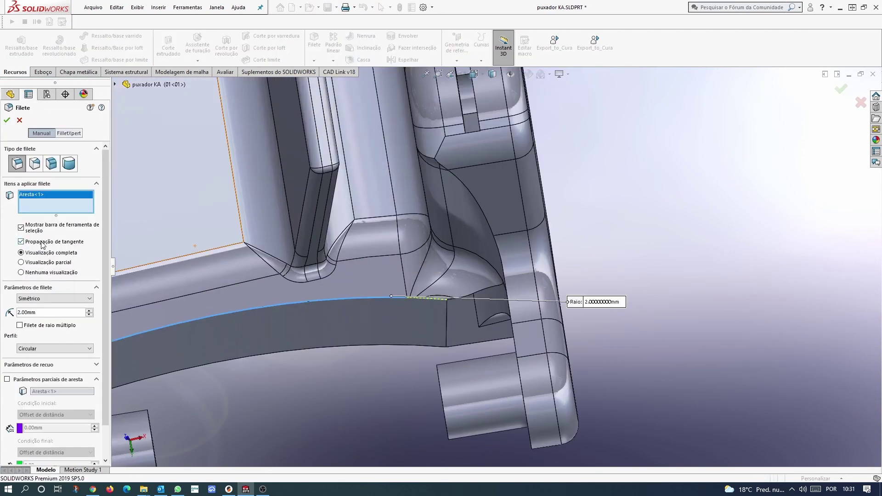
pyautogui.press('Return')
pyautogui.press('Return')
pyautogui.press('Escape')
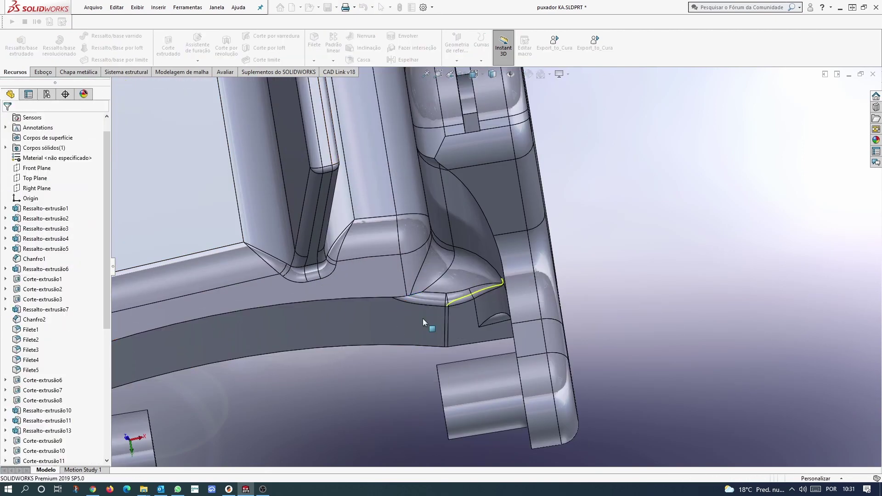
pyautogui.click(380, 298)
pyautogui.press('Return')
pyautogui.press('Return')
pyautogui.scroll(-3, 414, 253)
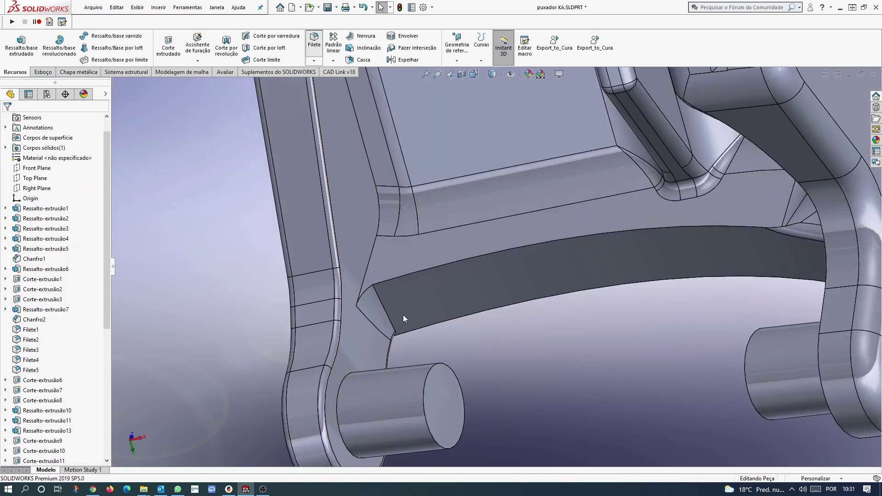
# - Fillet one more edge, cancel a trial fillet, and orbit the finished handle
pyautogui.press('Return')
pyautogui.click(365, 285)
pyautogui.press('Return')
pyautogui.press('Return')
pyautogui.press('Escape')
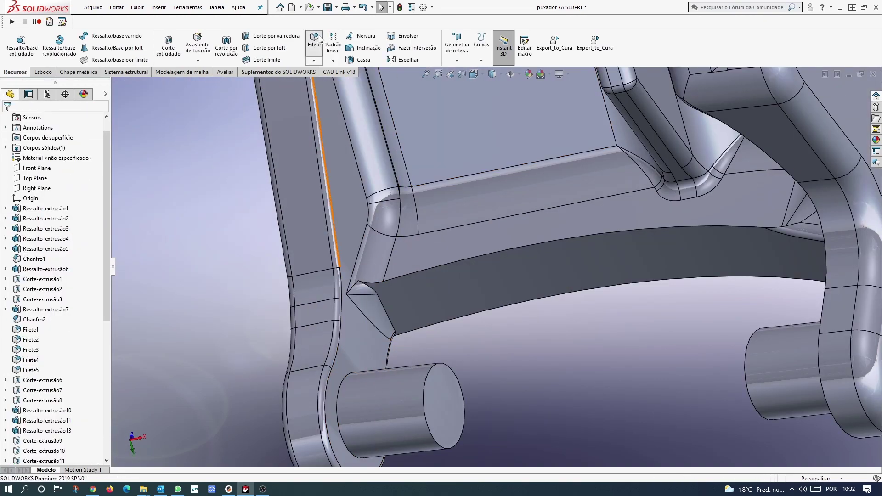
pyautogui.press('Return')
pyautogui.press('Escape')
pyautogui.moveTo(506, 230); pyautogui.dragTo(632, 216, button='middle')
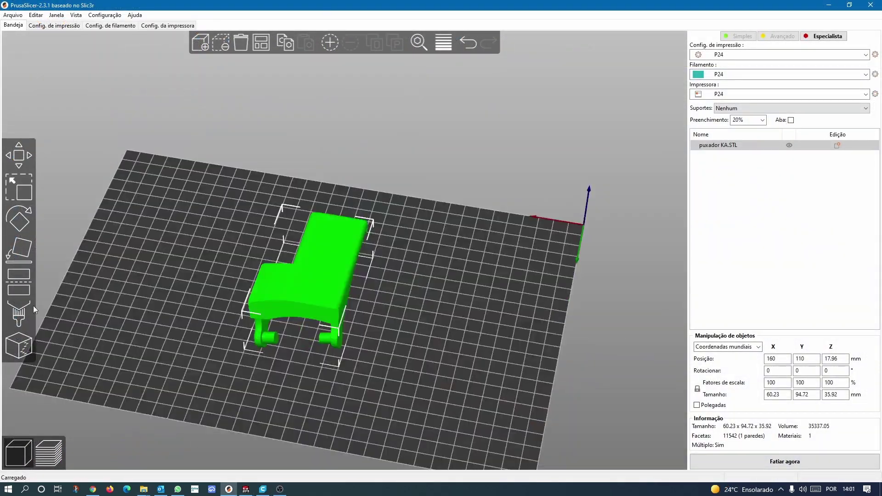
pyautogui.moveTo(413, 296)
pyautogui.mouseDown()
pyautogui.moveTo(363, 292)
pyautogui.moveTo(358, 327)
pyautogui.moveTo(557, 343)
pyautogui.moveTo(414, 285)
pyautogui.mouseUp()
# - Review the print settings pages and enable supports on the build plate only
pyautogui.click(55, 25)
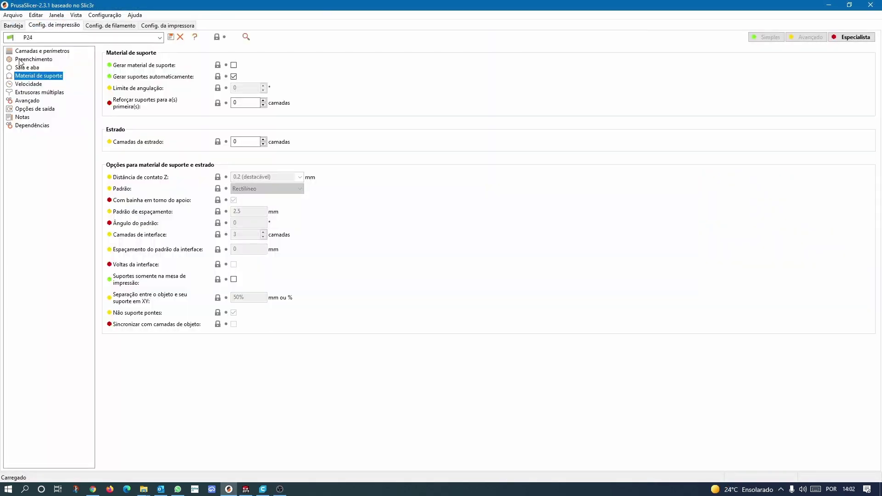
pyautogui.click(44, 51)
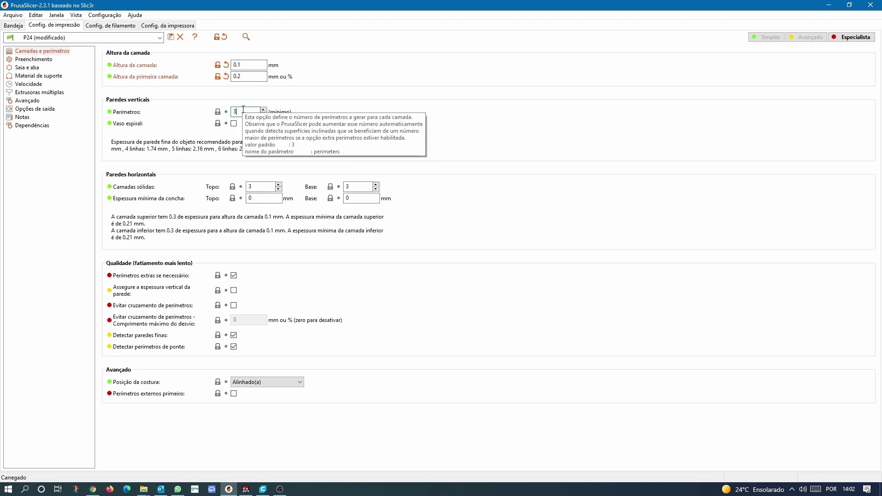
pyautogui.click(34, 59)
pyautogui.click(27, 67)
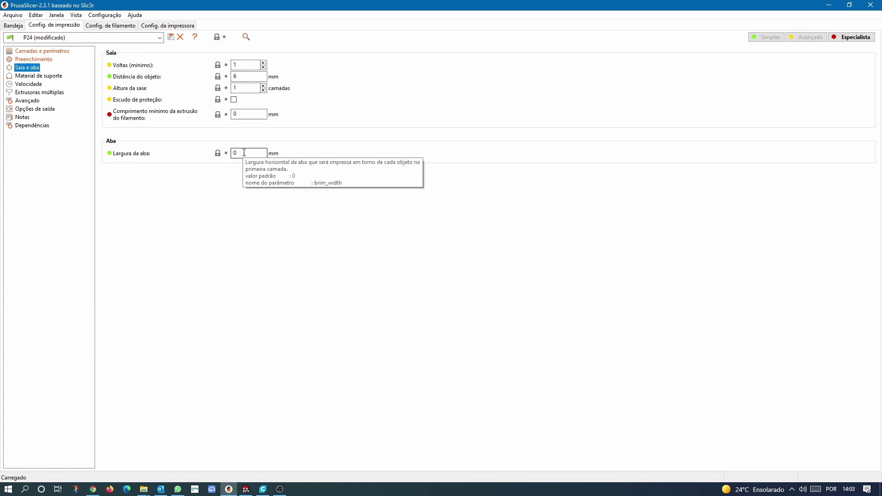
pyautogui.write('10')
pyautogui.click(39, 76)
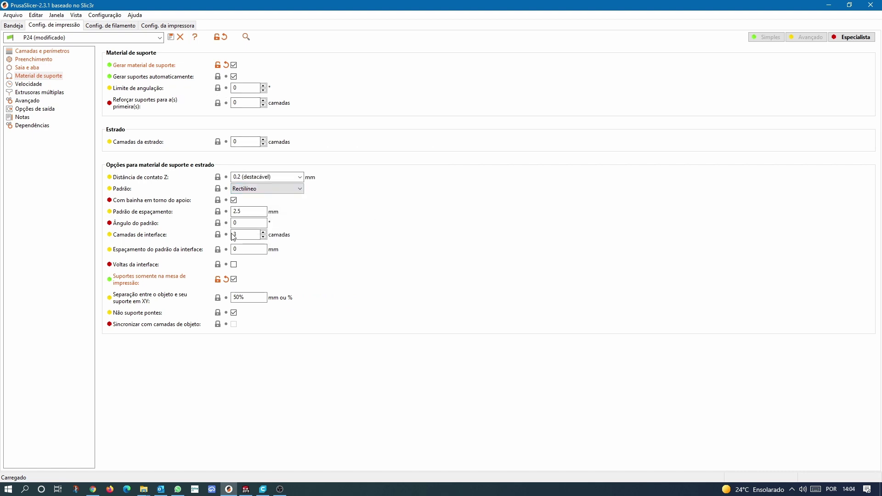
pyautogui.click(28, 85)
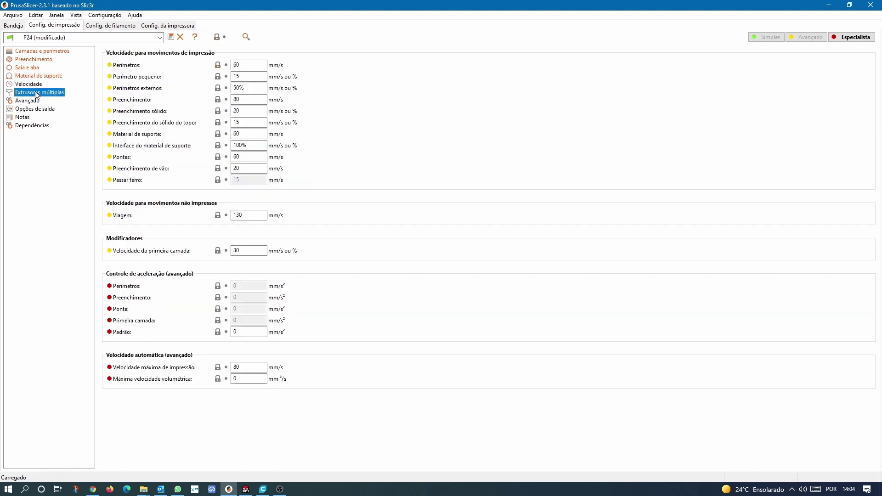
pyautogui.click(35, 109)
# - Adjust filament temperatures, check the printer's custom G-code, and save the modified preset
pyautogui.click(111, 25)
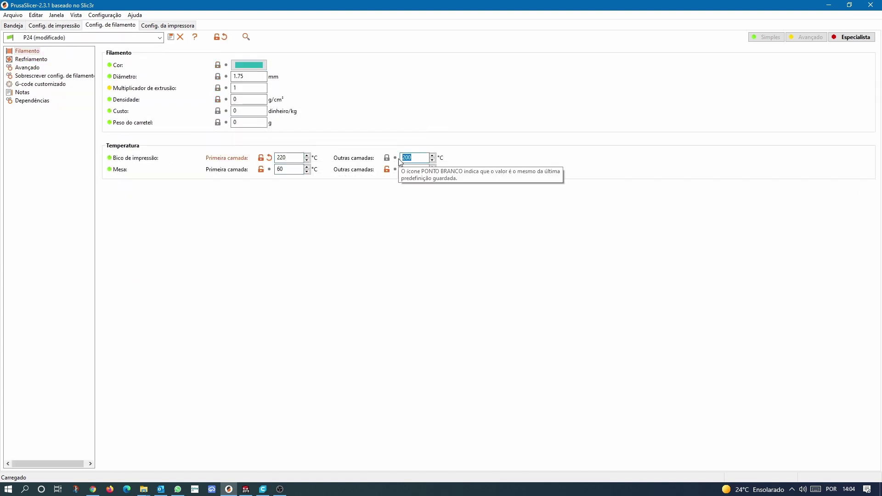
pyautogui.click(152, 27)
pyautogui.click(40, 59)
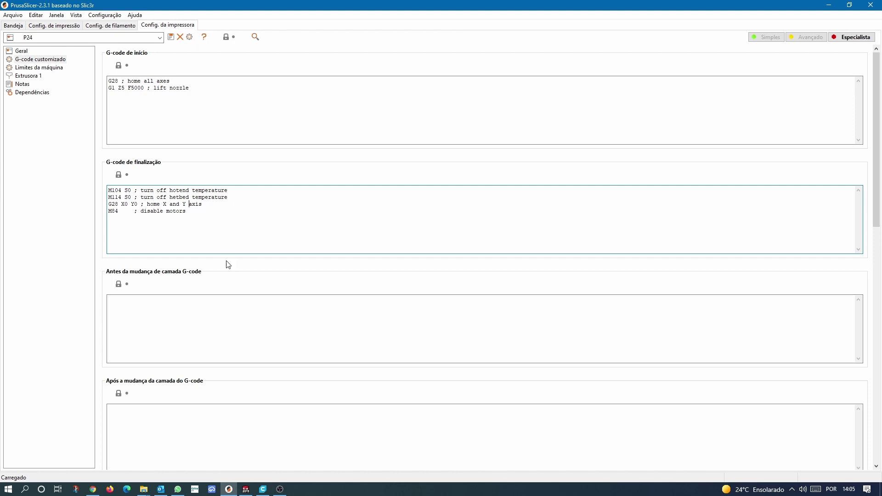
pyautogui.hotkey('ctrl', 's')
pyautogui.click(472, 269)
# - Review the filament settings pages
pyautogui.click(111, 24)
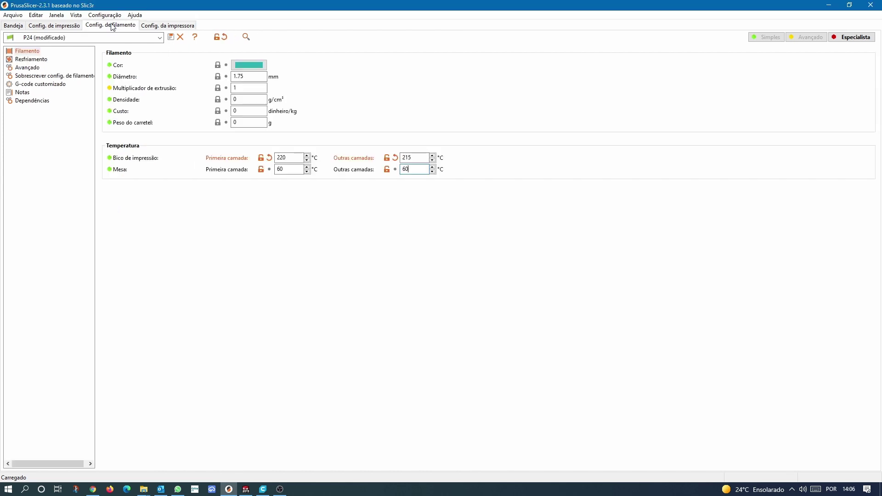
pyautogui.click(31, 59)
pyautogui.click(37, 75)
pyautogui.click(37, 84)
pyautogui.click(26, 92)
# - Recheck layer, infill and support settings, then slice puxador KA
pyautogui.click(54, 26)
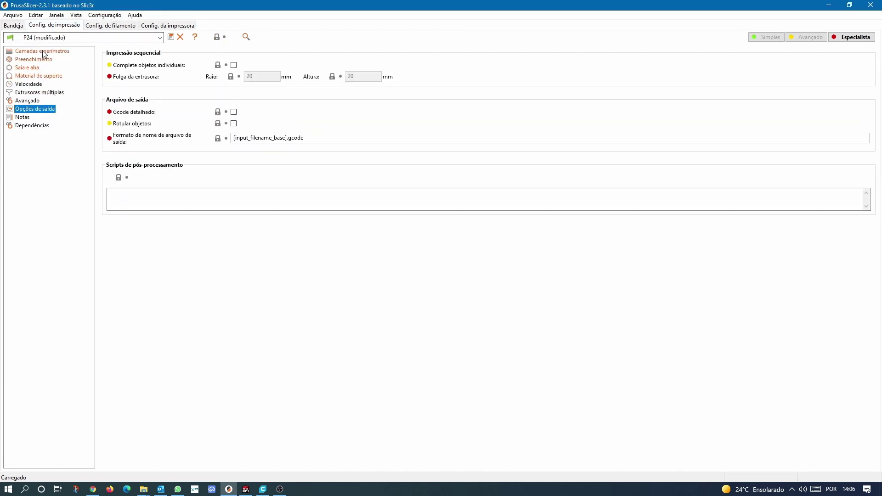
pyautogui.click(45, 52)
pyautogui.click(44, 58)
pyautogui.click(39, 75)
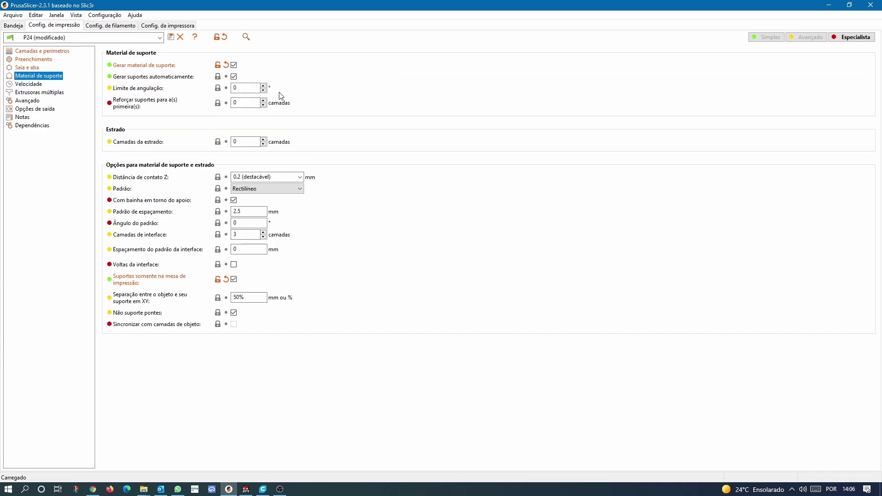
pyautogui.click(13, 25)
pyautogui.click(784, 461)
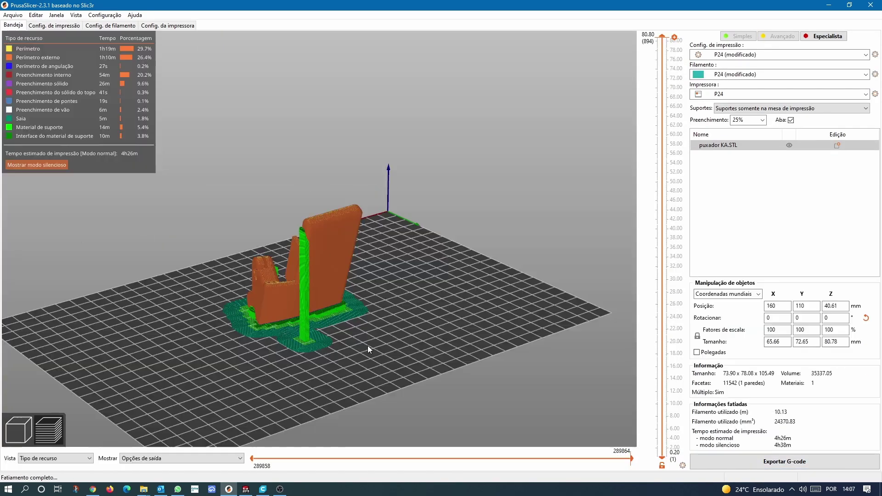
# - Set the support overhang threshold to 60° and reslice the part
pyautogui.scroll(3, 294, 323)
pyautogui.scroll(3, 277, 313)
pyautogui.scroll(3, 399, 377)
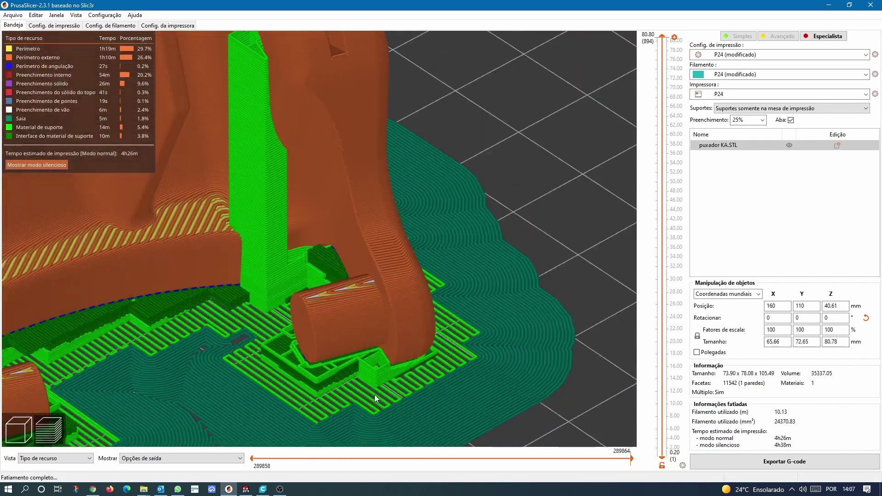
pyautogui.scroll(3, 374, 395)
pyautogui.scroll(-3, 413, 367)
pyautogui.scroll(-3, 419, 381)
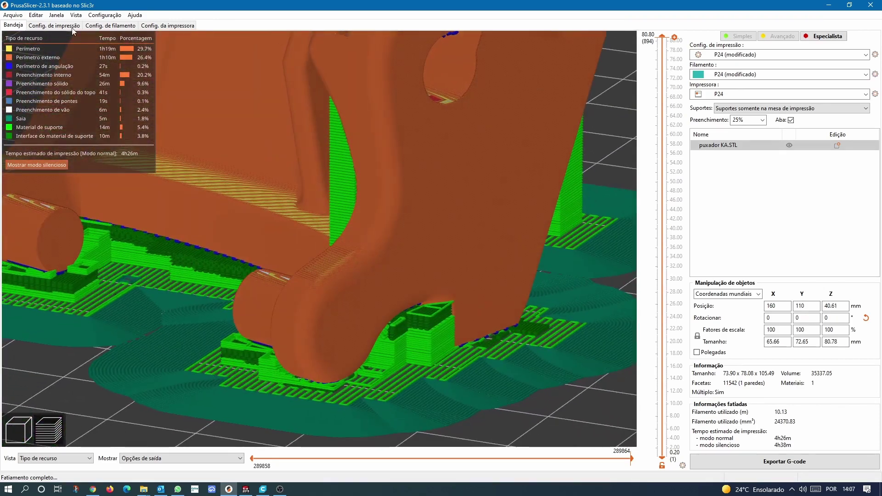
pyautogui.click(54, 25)
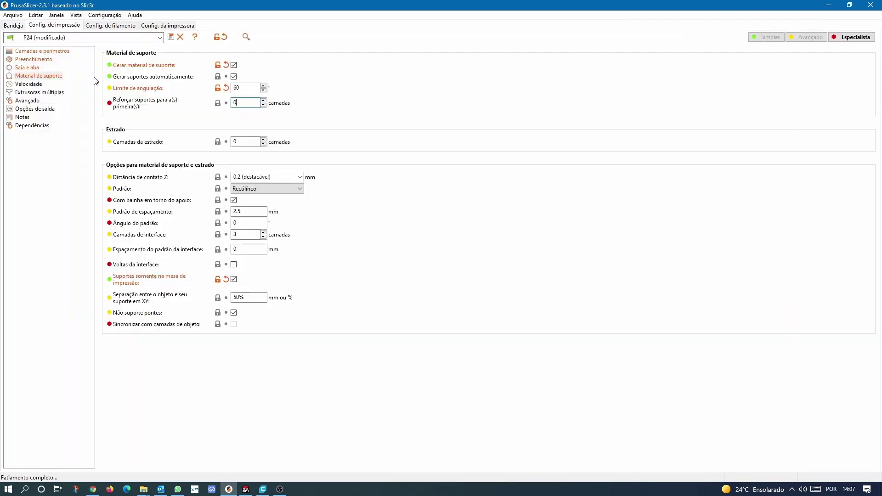
pyautogui.click(13, 25)
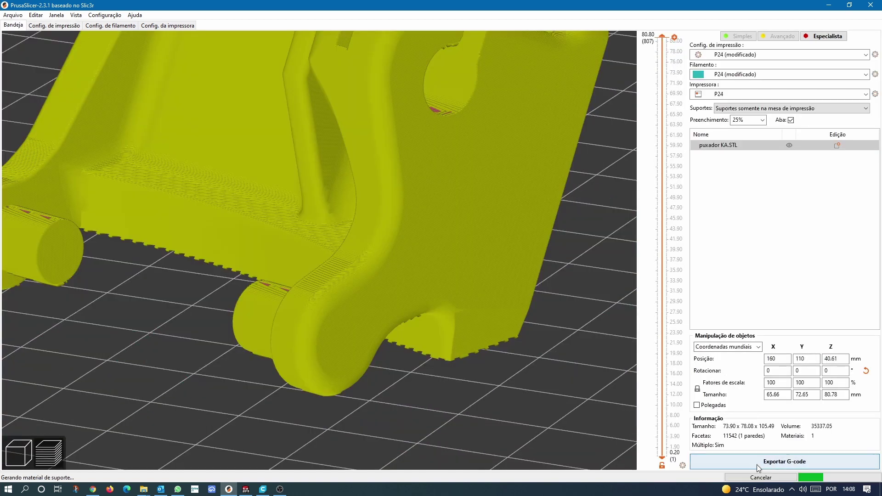
pyautogui.click(757, 465)
# - Zoom and rotate the preview to inspect the supports and the 4h19m estimate
pyautogui.scroll(5, 175, 235)
pyautogui.scroll(2, 236, 245)
pyautogui.scroll(-5, 236, 245)
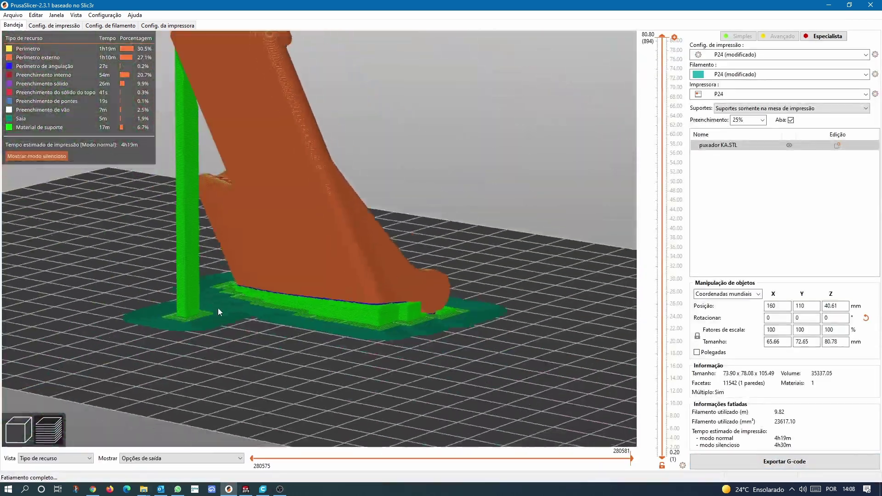
pyautogui.scroll(-3, 218, 308)
pyautogui.scroll(-2, 236, 328)
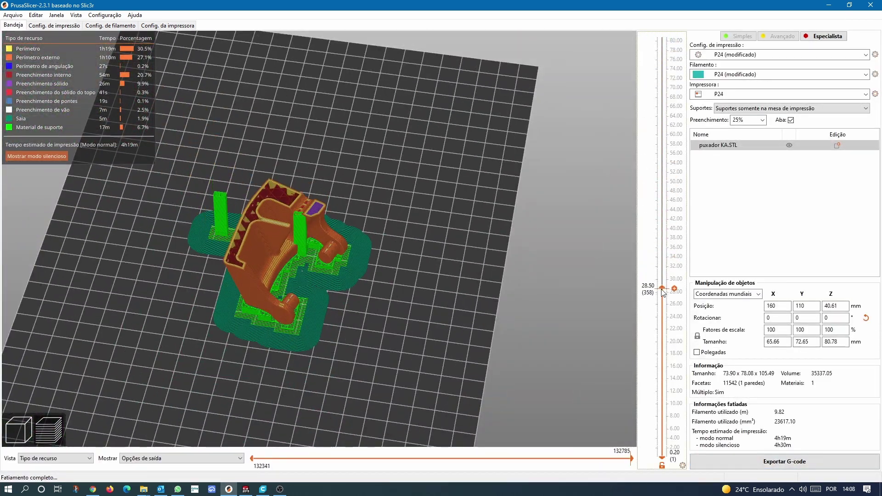
pyautogui.moveTo(302, 340); pyautogui.dragTo(312, 382)
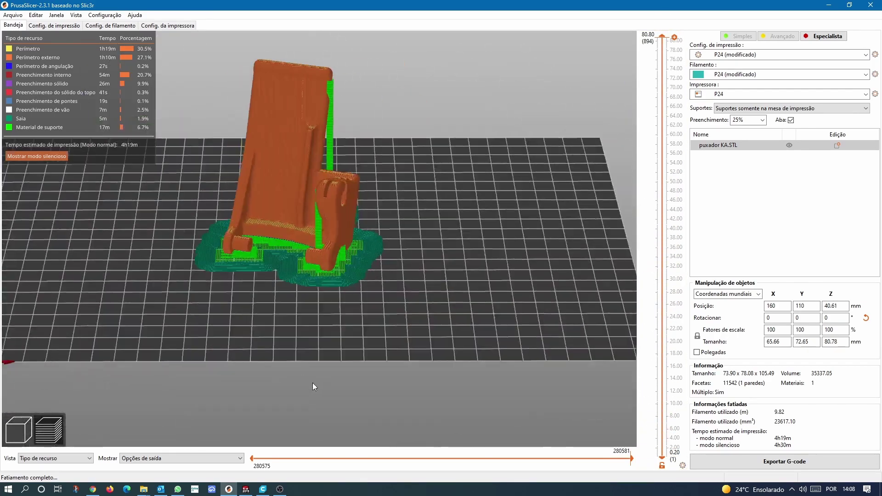